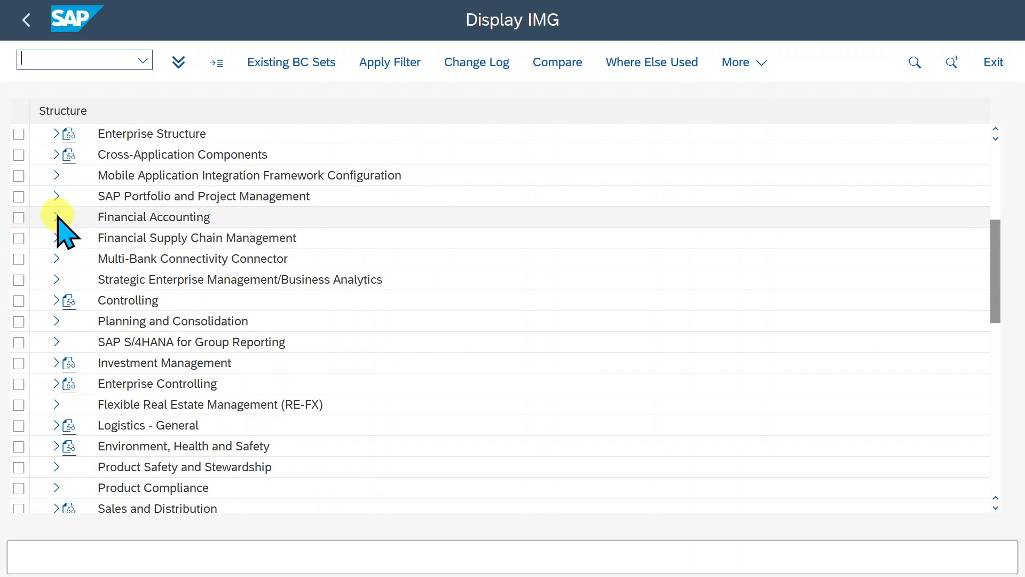
# Open the Define Settings for Ledgers and Currency Types activity under Financial Accounting Global Settings, Ledgers, Ledger.
pyautogui.click(71, 217)
pyautogui.click(99, 236)
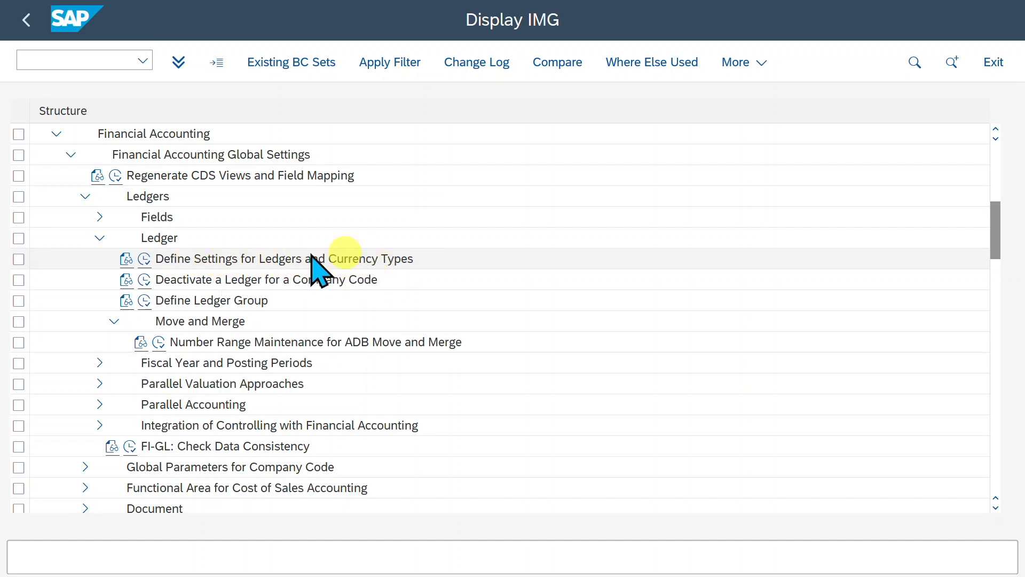
pyautogui.click(129, 260)
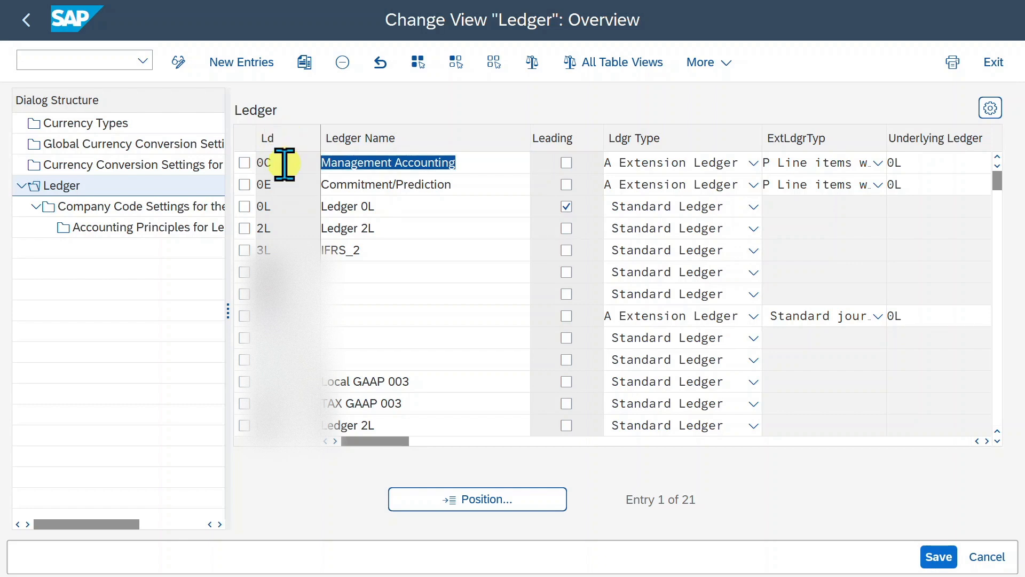
# Review the ledger IDs, ledger names and leading ledger indicator in the ledger overview, including ledgers 0C, 0L and 2L.
pyautogui.click(283, 159)
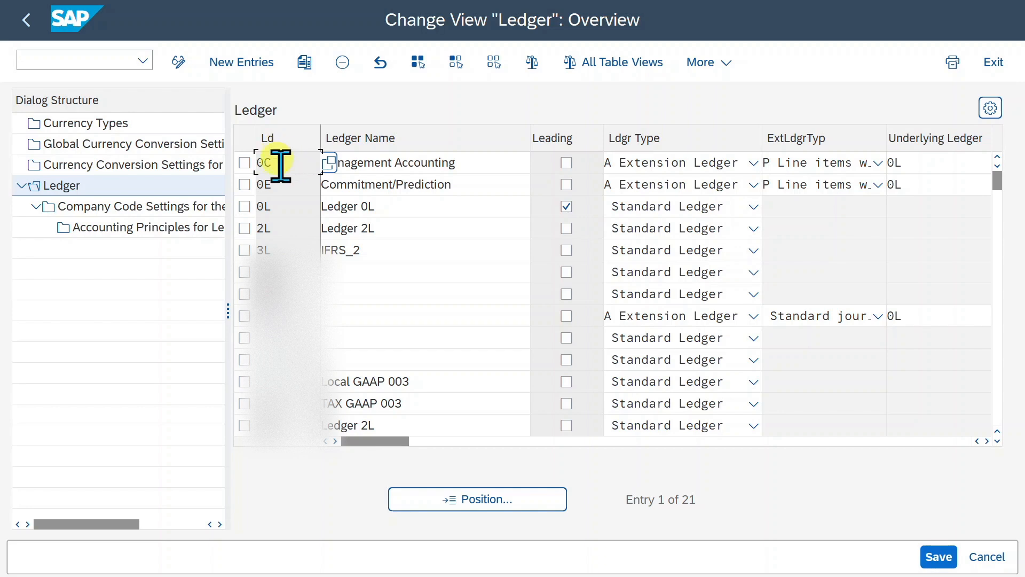
pyautogui.click(283, 206)
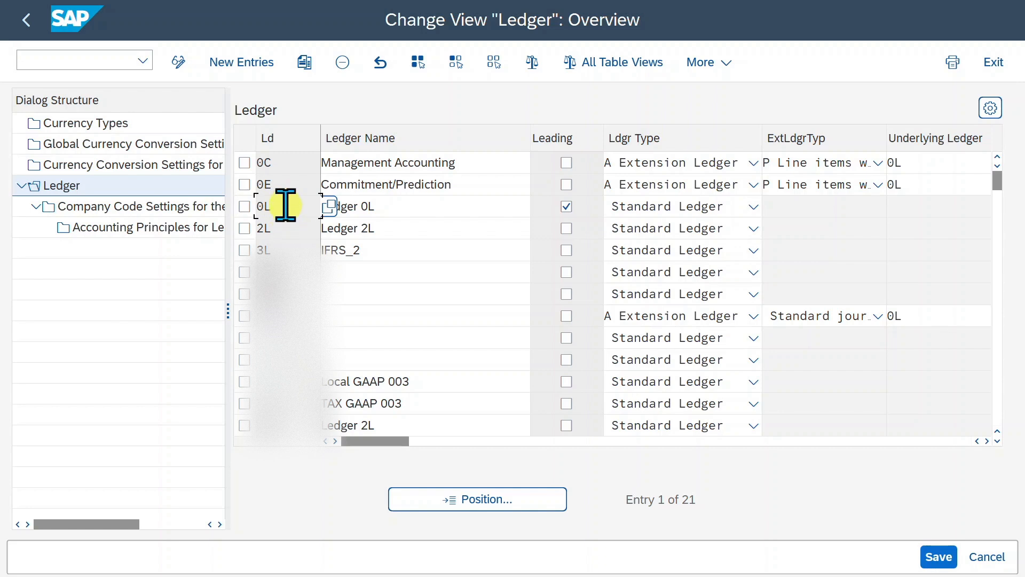
pyautogui.doubleClick(282, 228)
pyautogui.click(290, 210)
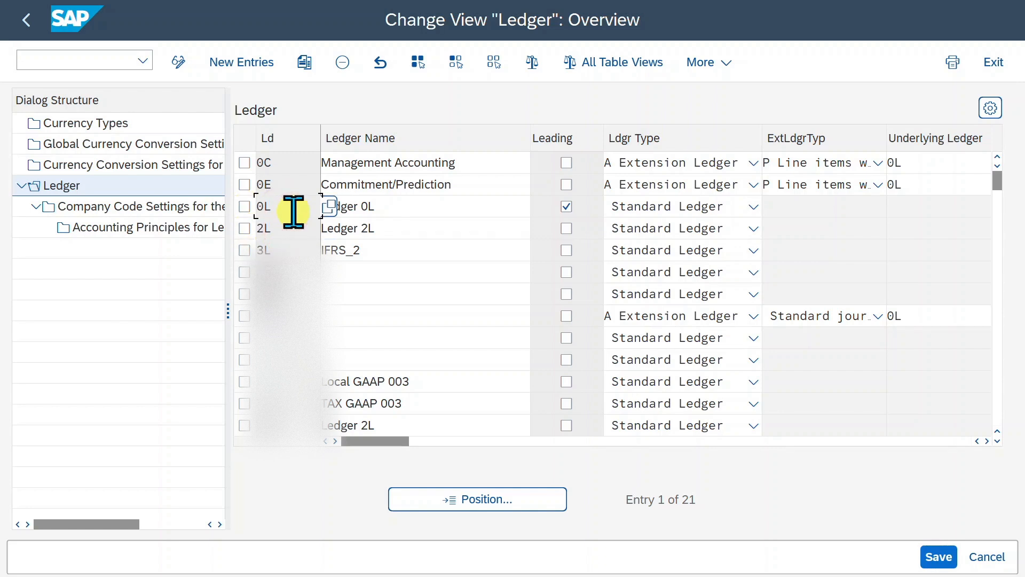
pyautogui.doubleClick(406, 163)
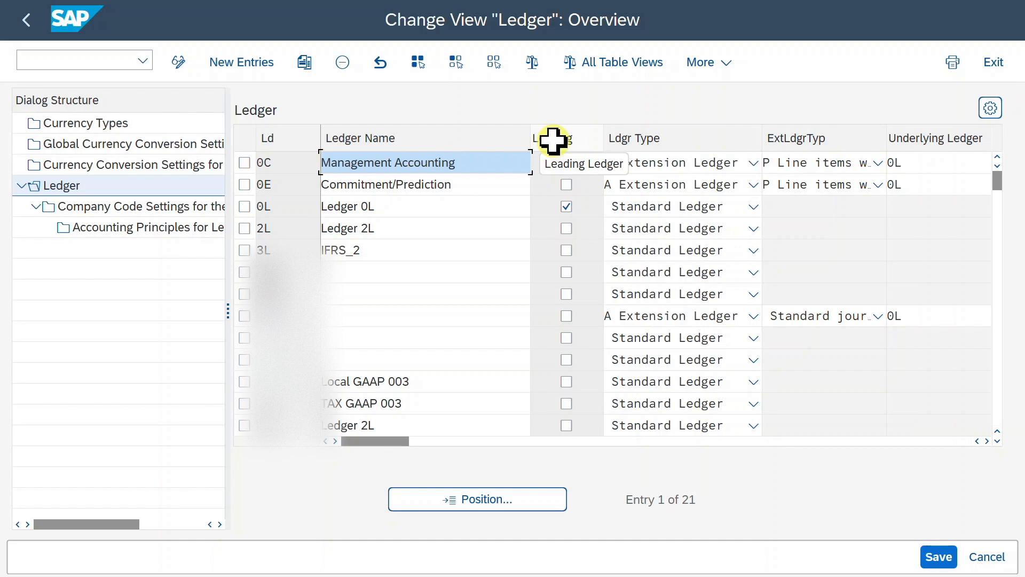
pyautogui.click(572, 204)
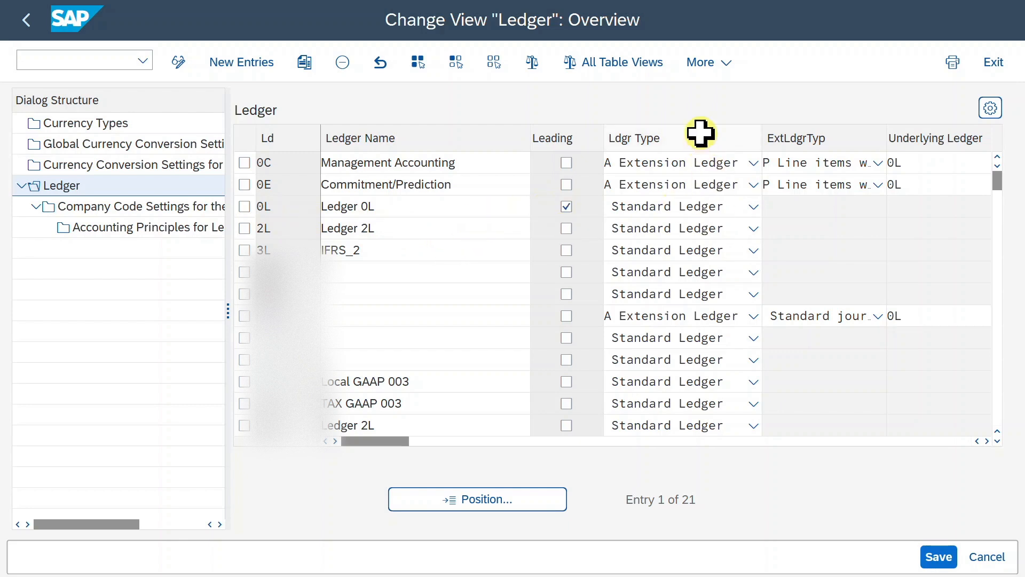
# Examine the ledger type options for ledger 0L and the extension ledger type options for ledger 0C.
pyautogui.click(752, 207)
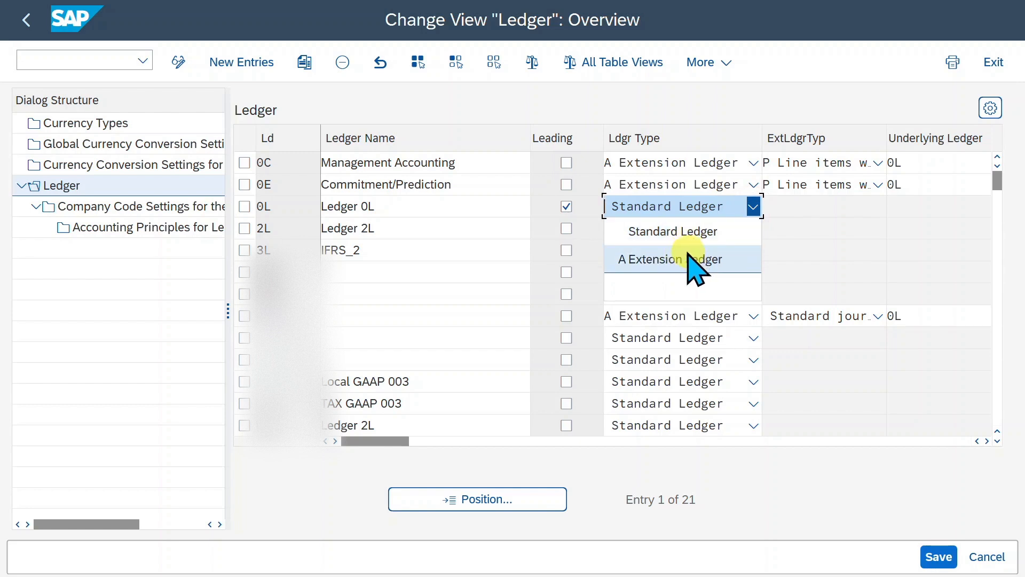
pyautogui.click(725, 203)
pyautogui.click(822, 244)
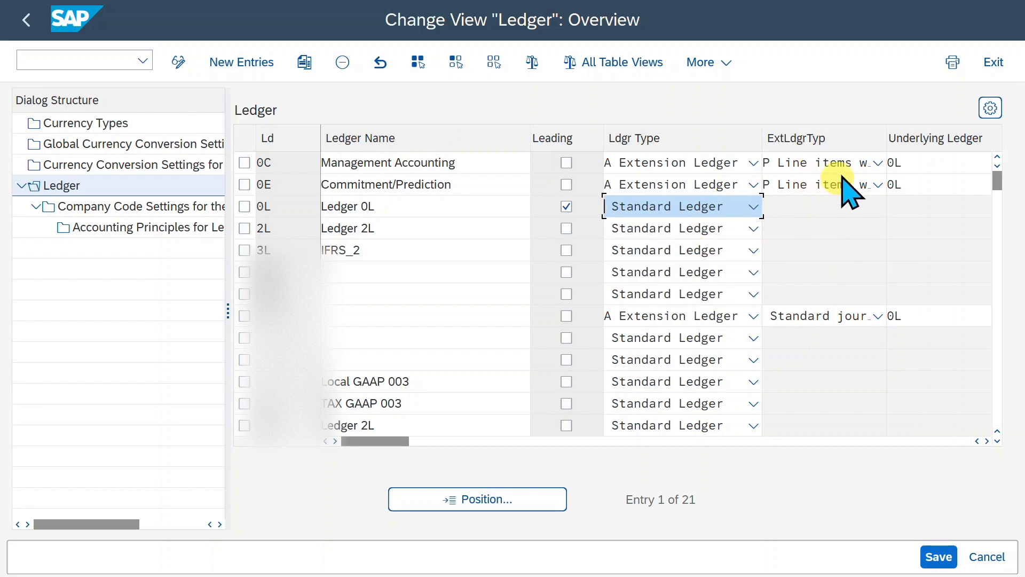
pyautogui.click(864, 163)
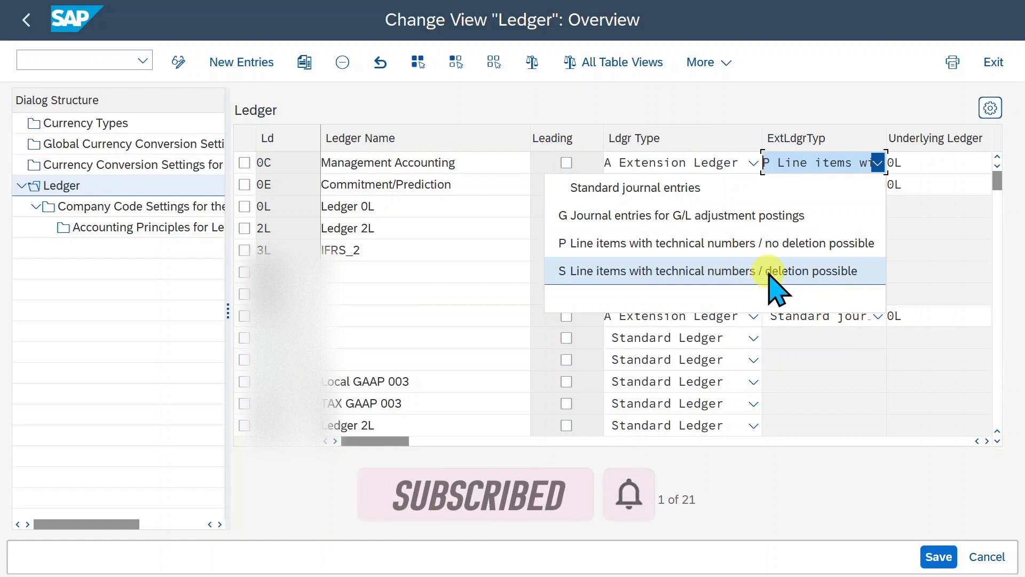
pyautogui.click(680, 242)
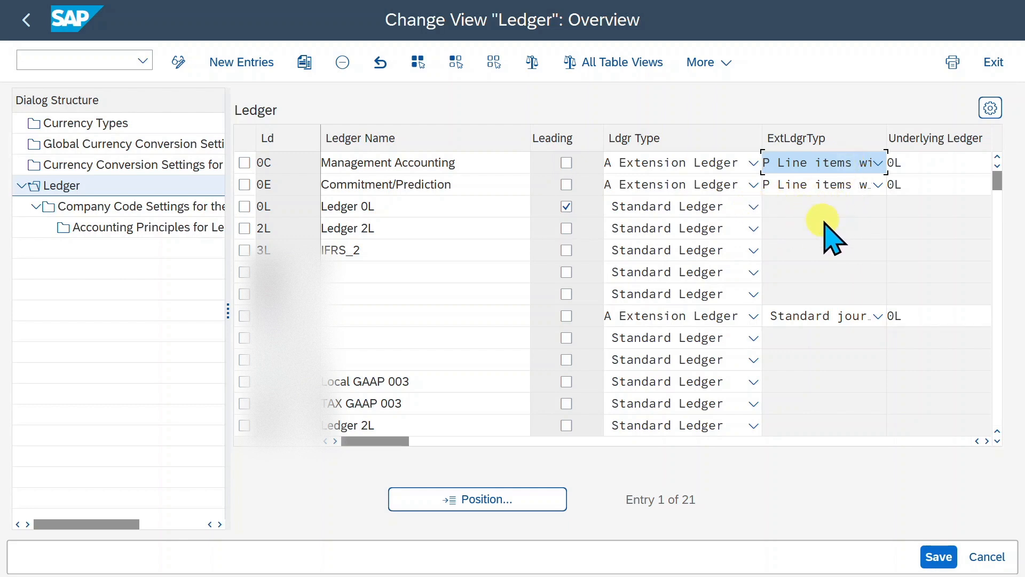
# Check the underlying ledger assigned to ledger 0C and the valuation view options available for it.
pyautogui.moveTo(389, 441); pyautogui.dragTo(504, 451)
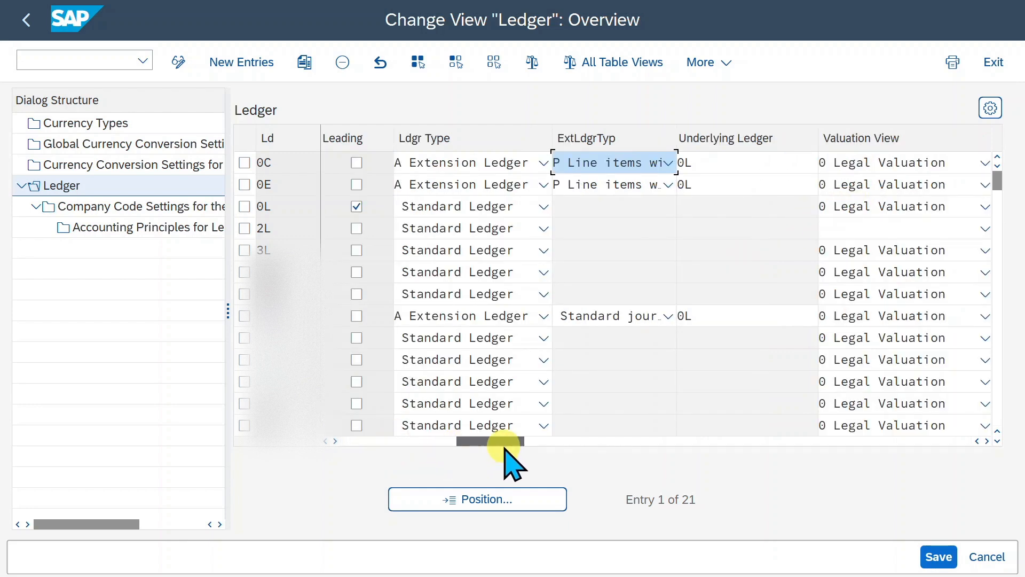
pyautogui.click(743, 158)
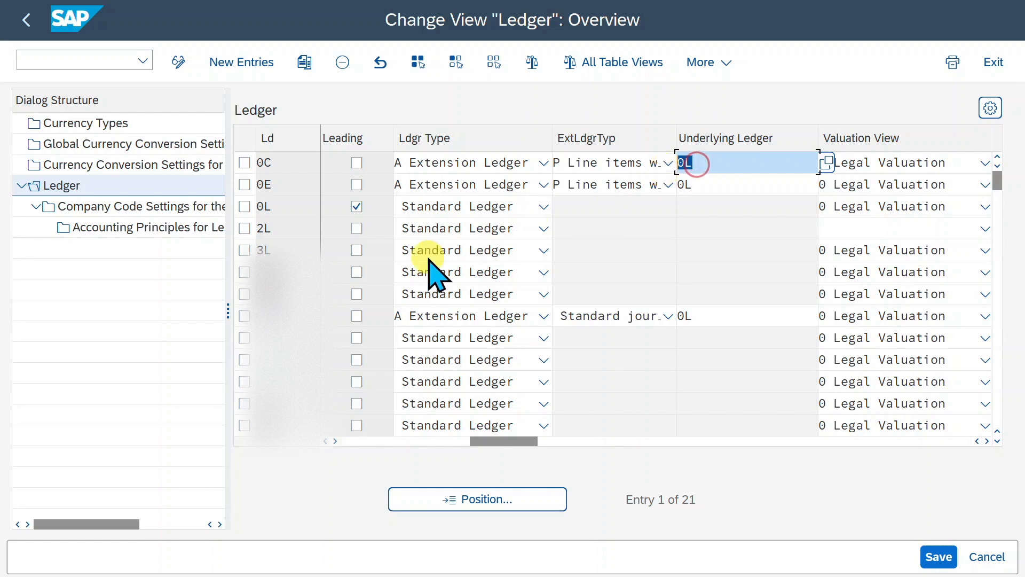
pyautogui.click(257, 206)
pyautogui.moveTo(509, 440); pyautogui.dragTo(629, 448)
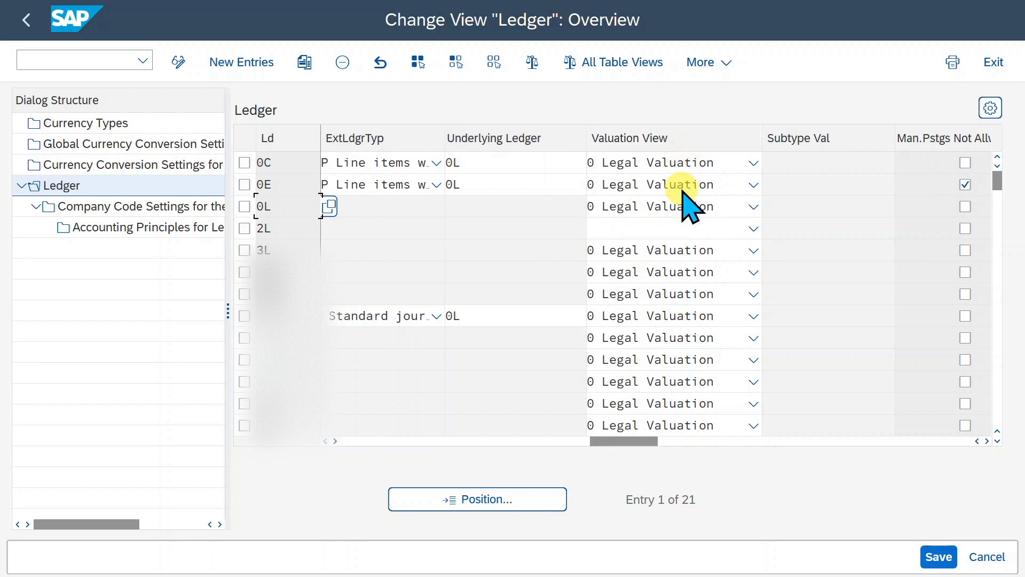
pyautogui.click(715, 163)
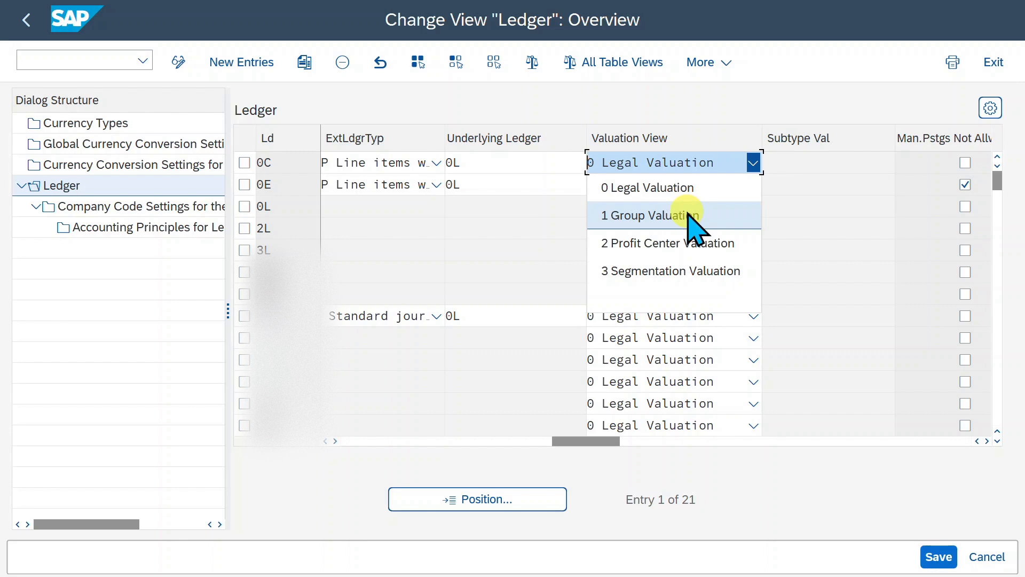
pyautogui.click(827, 188)
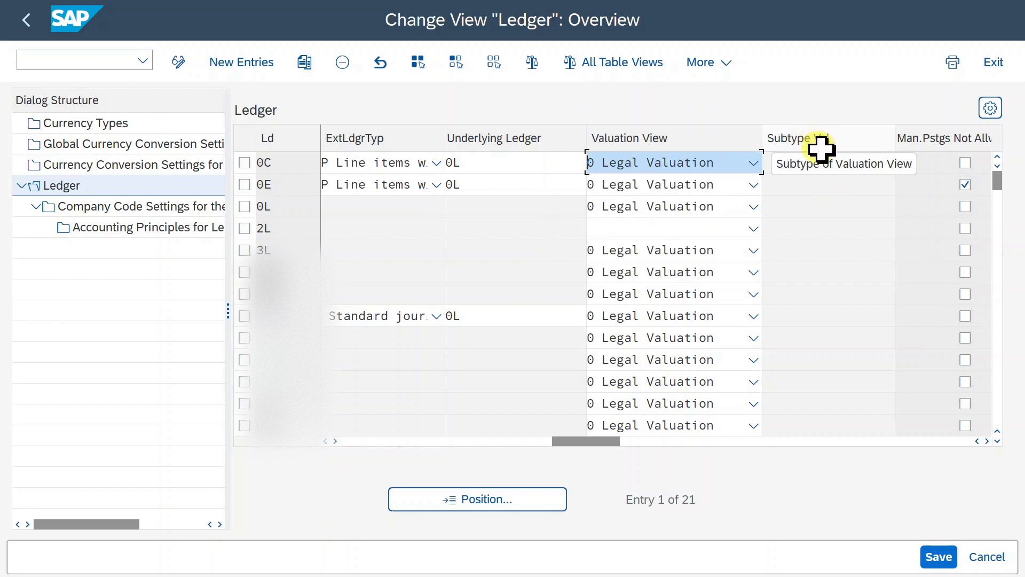
pyautogui.click(818, 152)
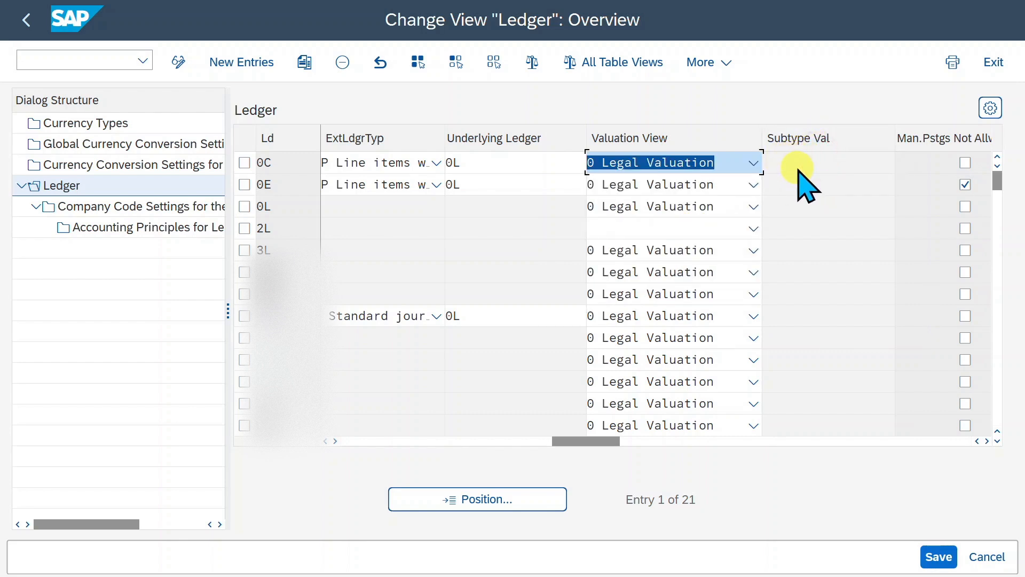
# Set ledger 0C's valuation view to 3 Segmentation Valuation and look up possible values for its valuation subtype.
pyautogui.click(753, 163)
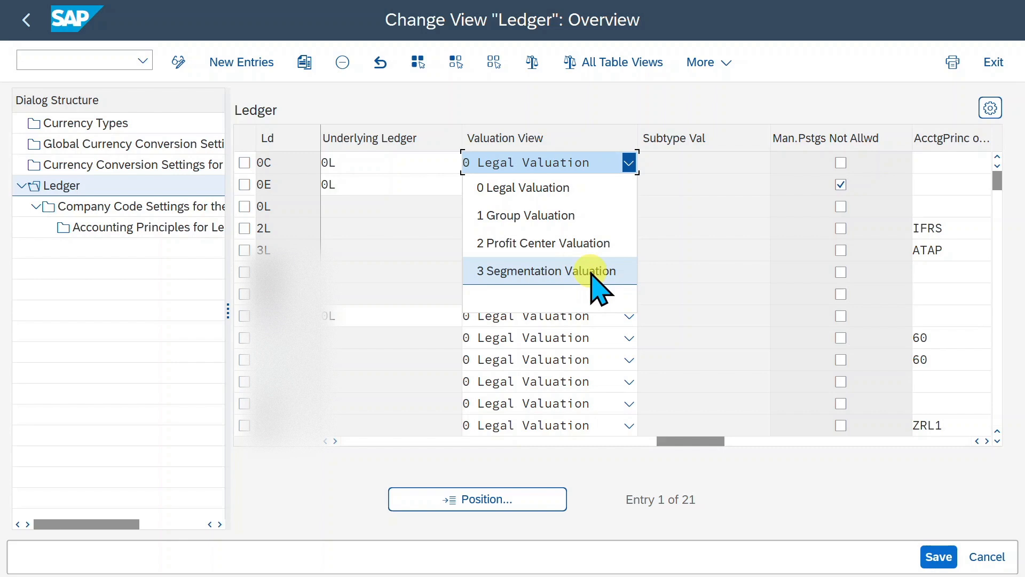
pyautogui.click(591, 279)
pyautogui.click(683, 163)
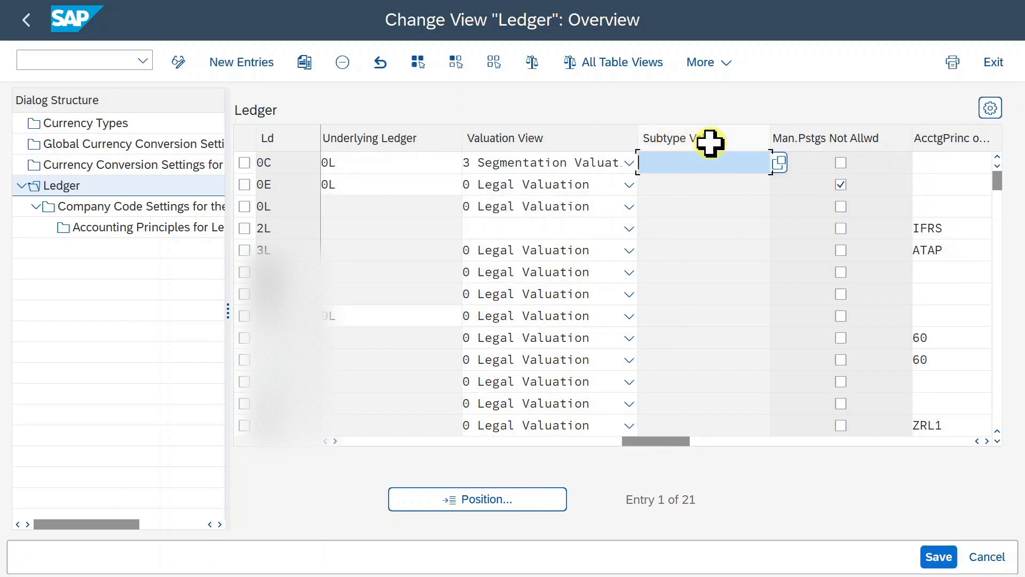
pyautogui.press('F4')
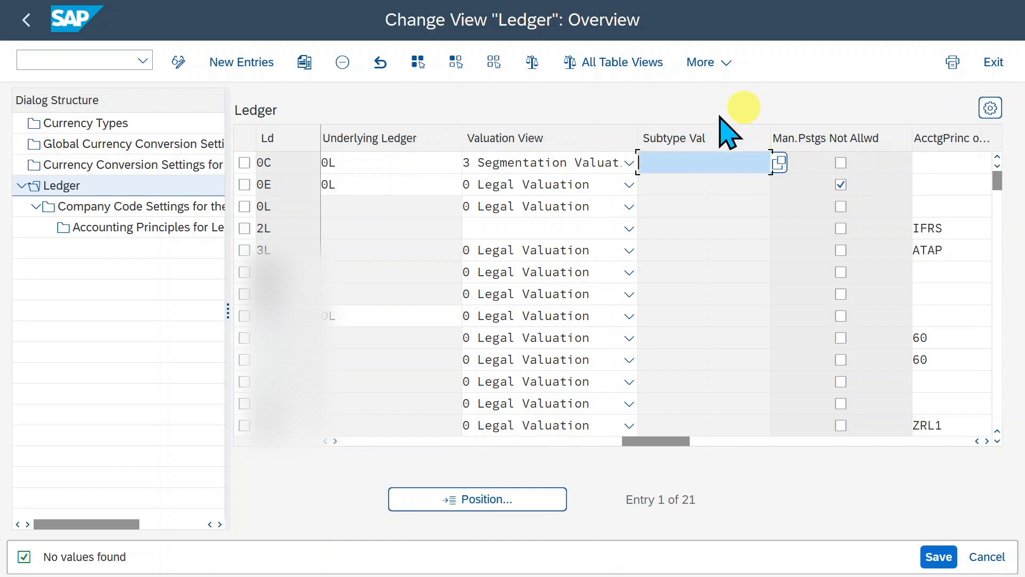
# Check the manual postings not allowed indicator and the accounting principle field for ledger 0E.
pyautogui.moveTo(665, 439); pyautogui.dragTo(838, 442)
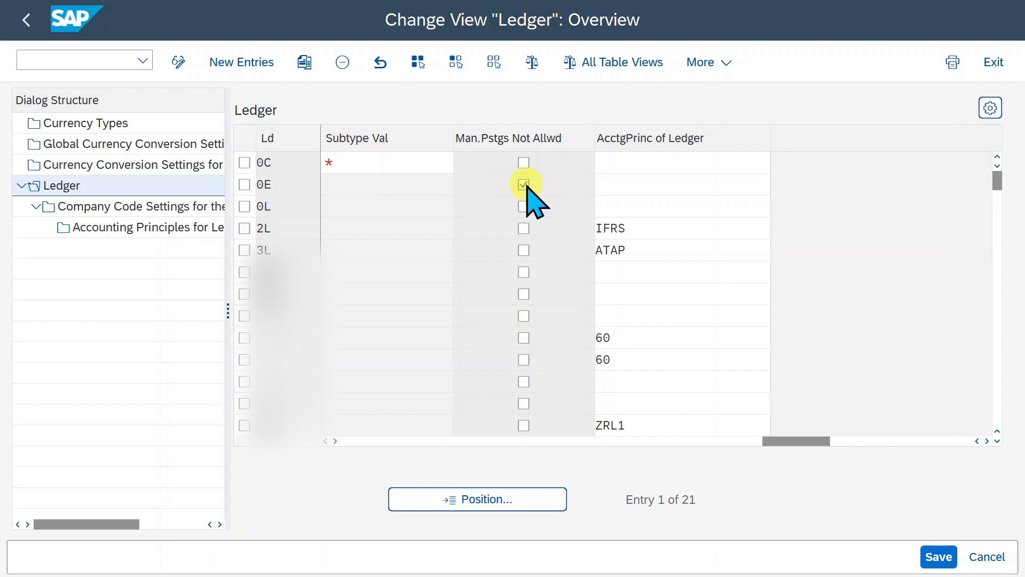
pyautogui.click(293, 184)
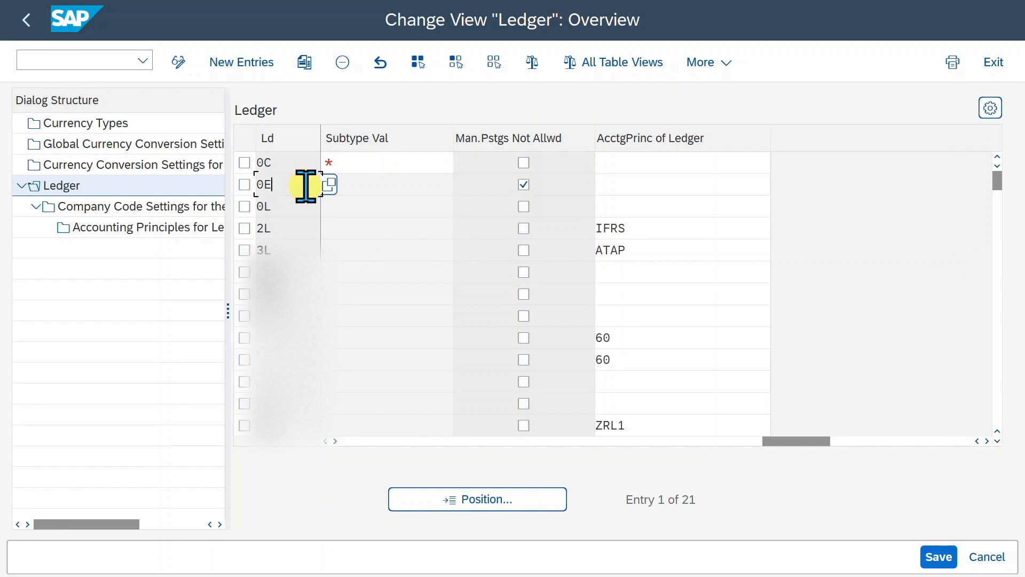
pyautogui.click(614, 184)
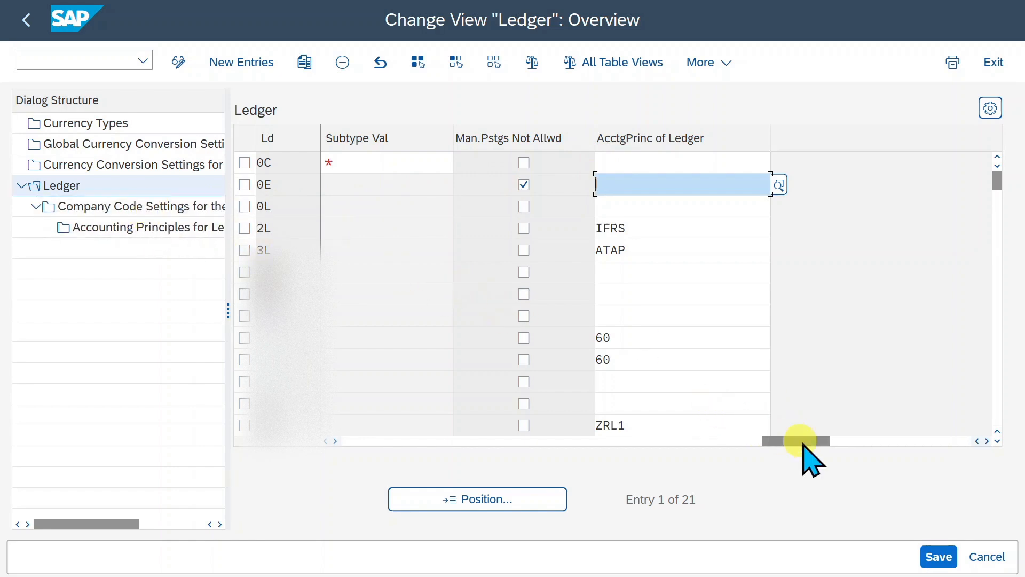
# Open the company code settings for leading ledger 0L.
pyautogui.moveTo(811, 442); pyautogui.dragTo(293, 244)
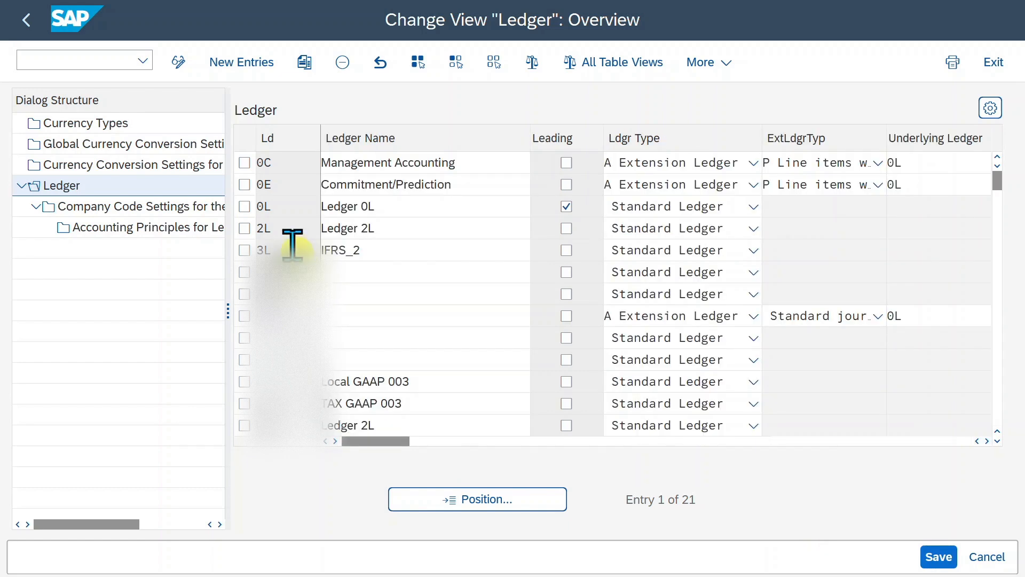
pyautogui.click(243, 210)
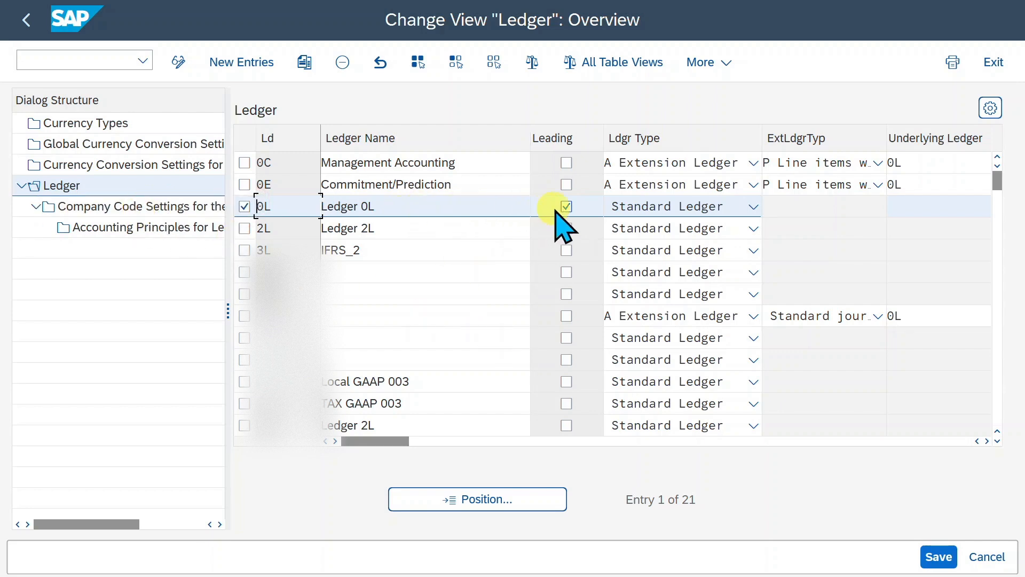
pyautogui.doubleClick(175, 206)
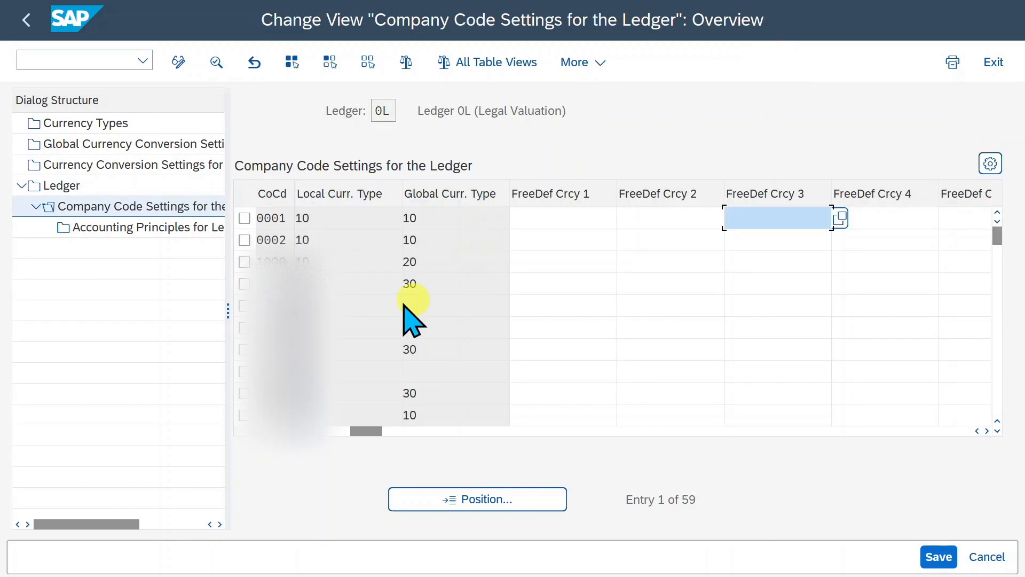
# Review the selected ledger and the local and global currency types assigned to company code 0001.
pyautogui.click(389, 111)
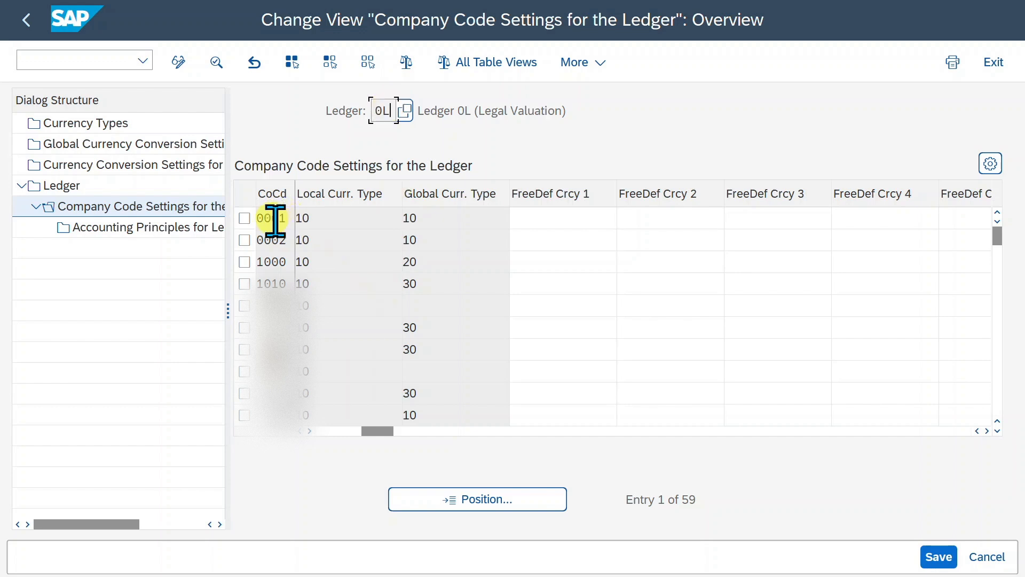
pyautogui.click(328, 219)
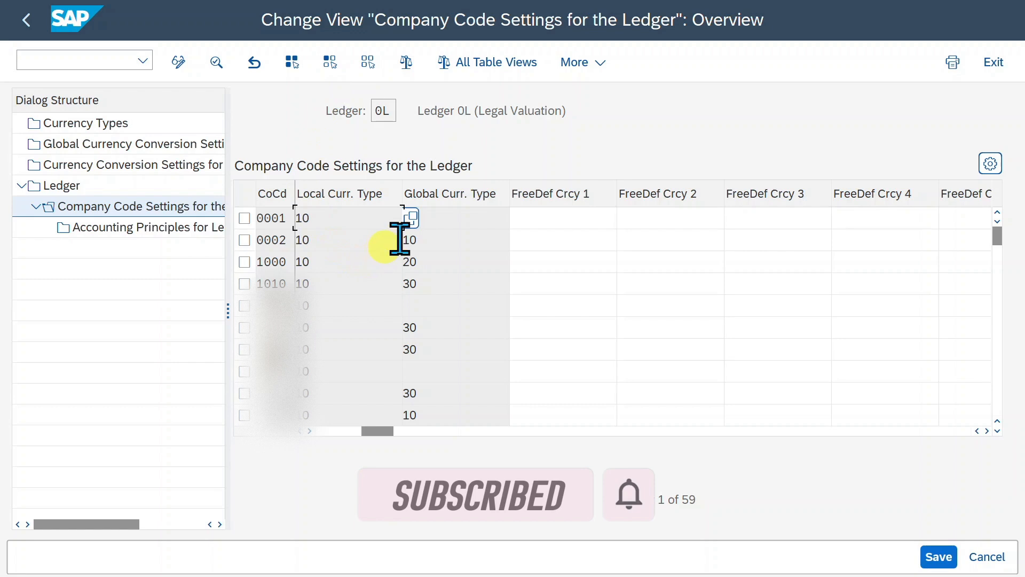
pyautogui.click(463, 218)
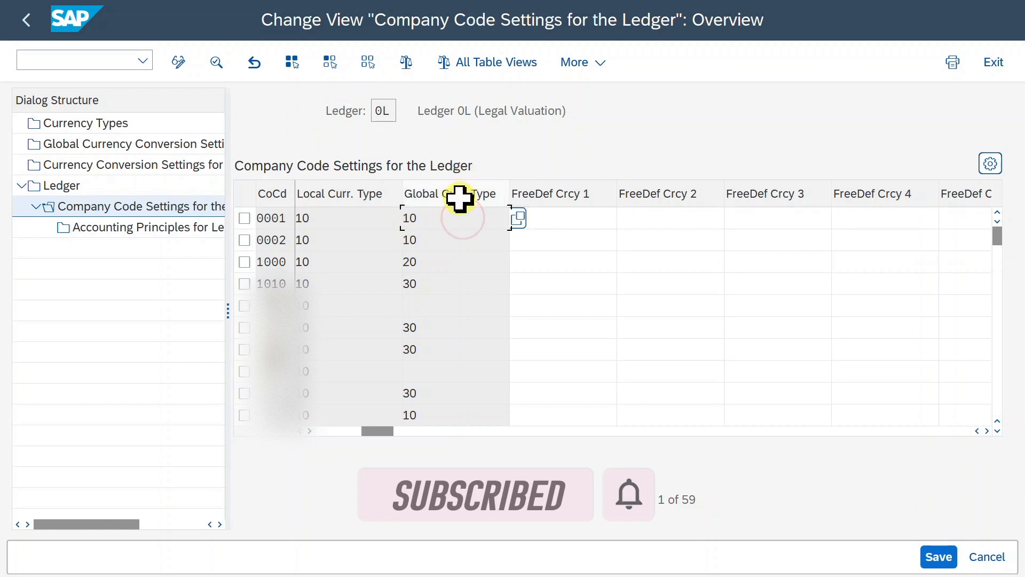
pyautogui.click(446, 227)
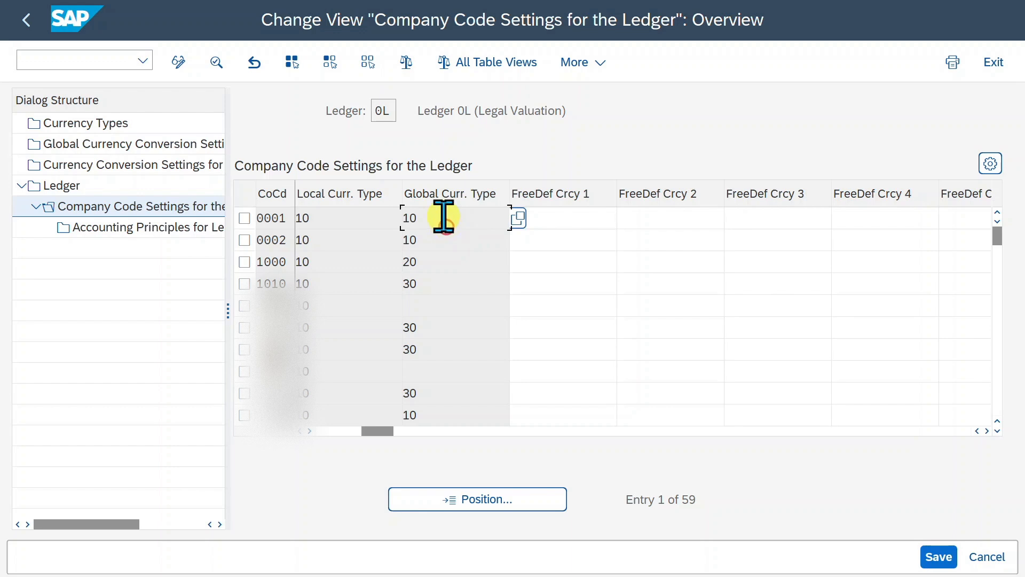
# Look up the currency types available for freely defined currency 5 of company code 0001, leaving the field empty.
pyautogui.moveTo(383, 430); pyautogui.dragTo(569, 434)
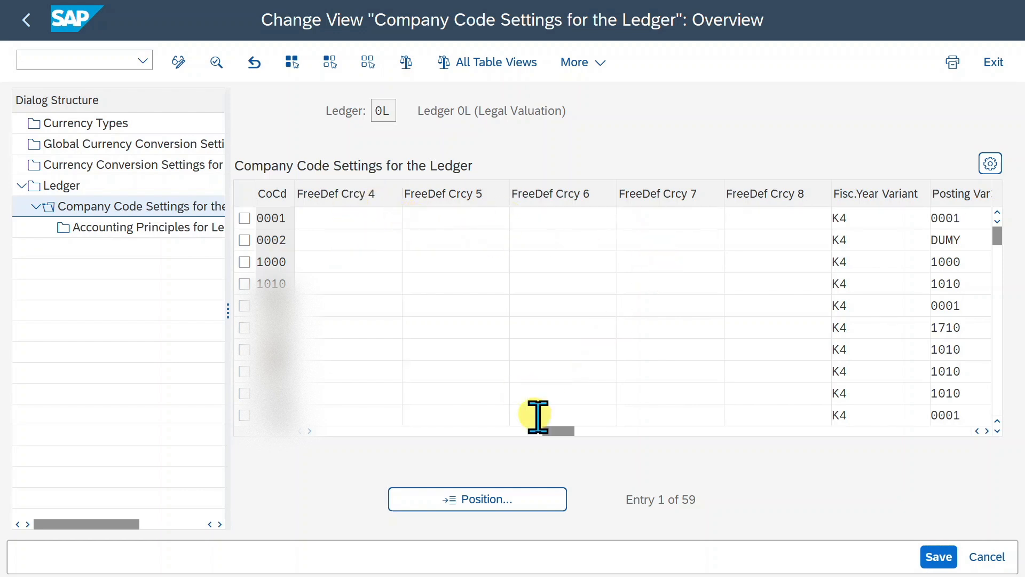
pyautogui.click(482, 218)
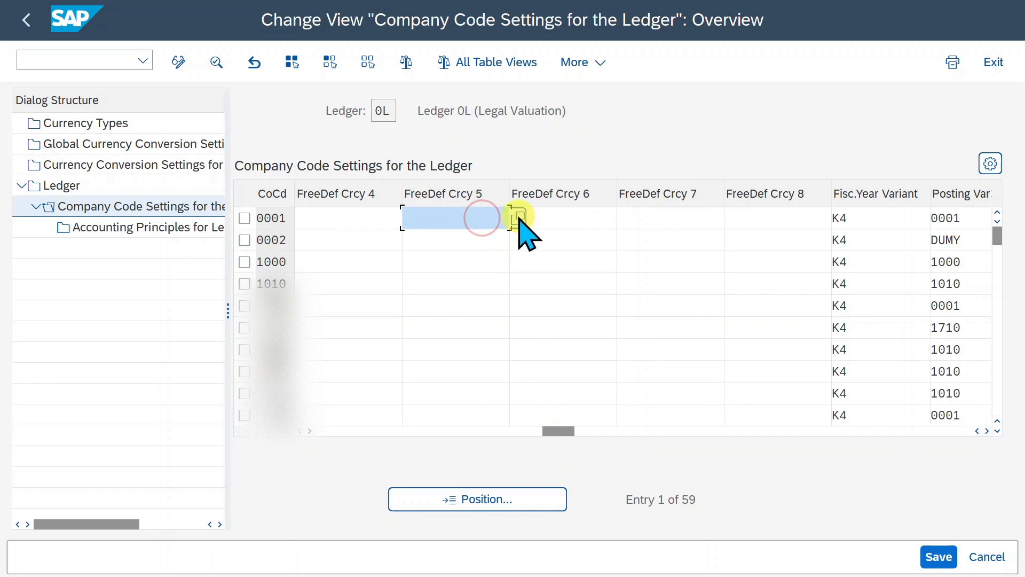
pyautogui.click(519, 218)
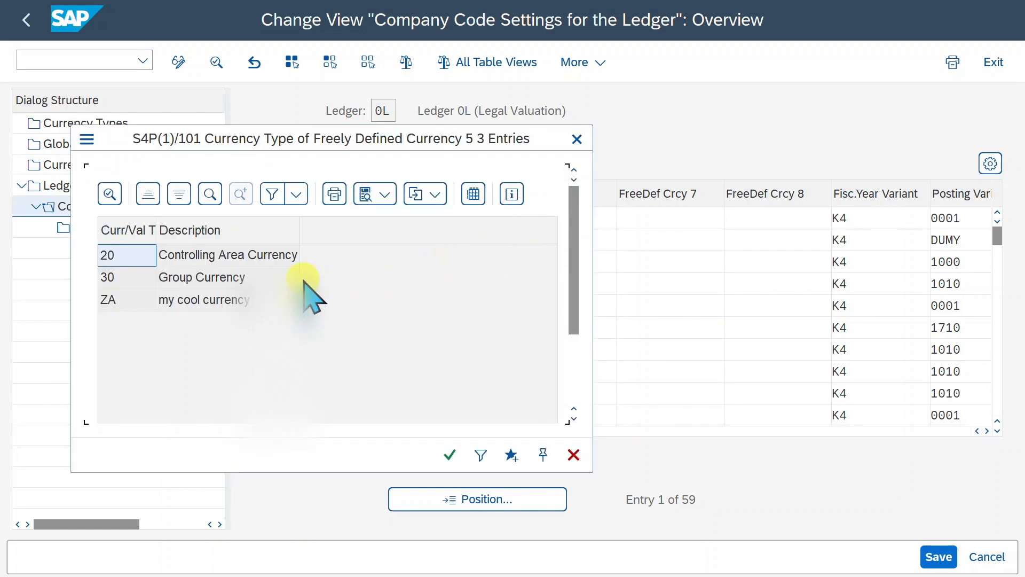
pyautogui.click(576, 139)
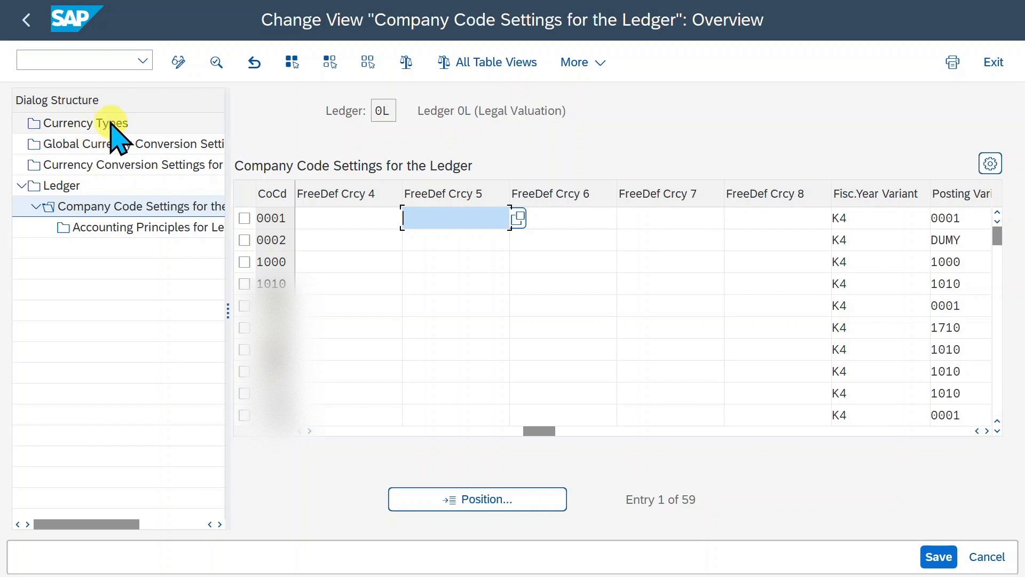
# Check the fiscal year variant and posting period variant assigned to company code 0001 in ledger 0L.
pyautogui.moveTo(539, 430); pyautogui.dragTo(672, 445)
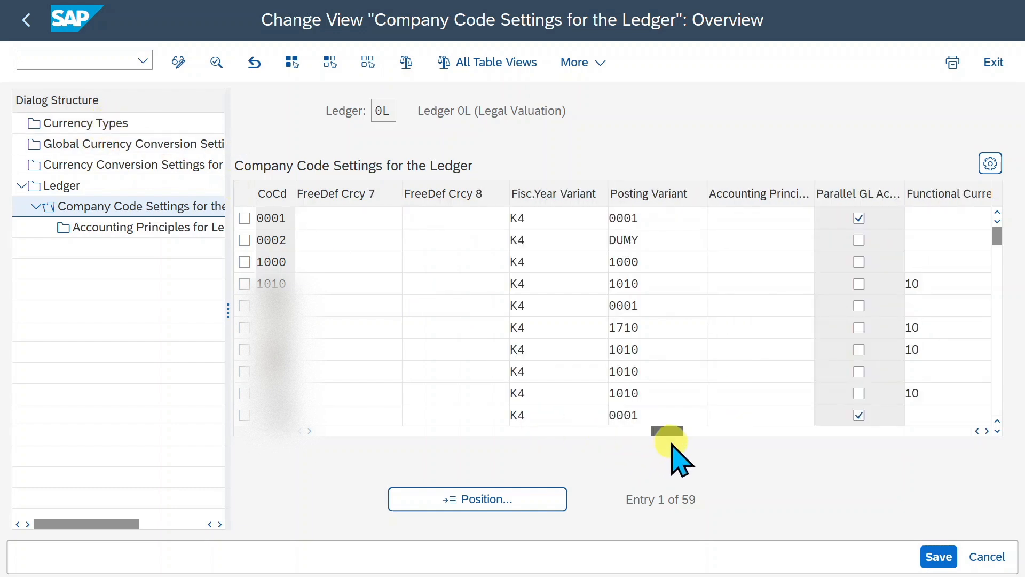
pyautogui.click(571, 220)
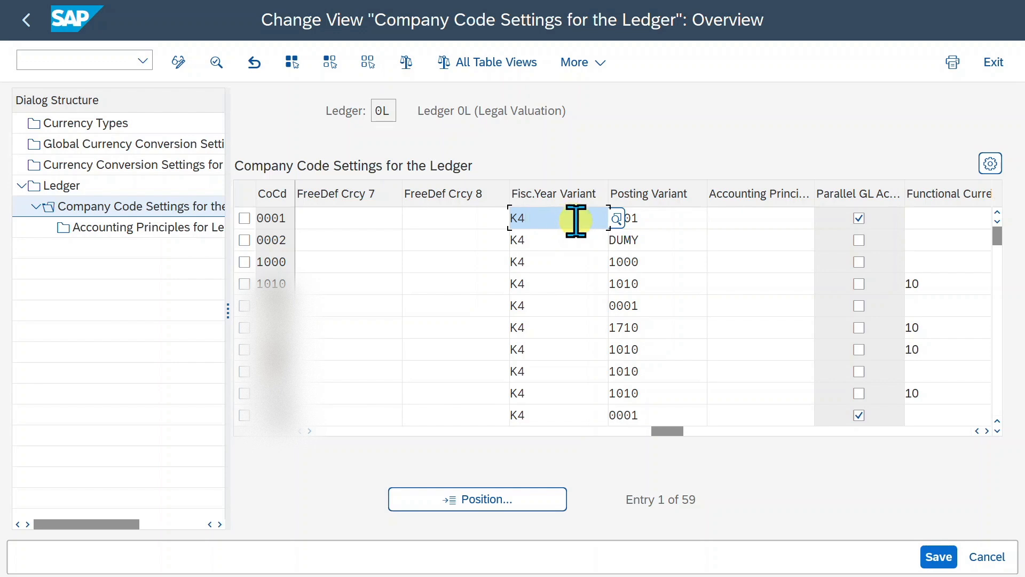
pyautogui.doubleClick(550, 223)
pyautogui.click(533, 210)
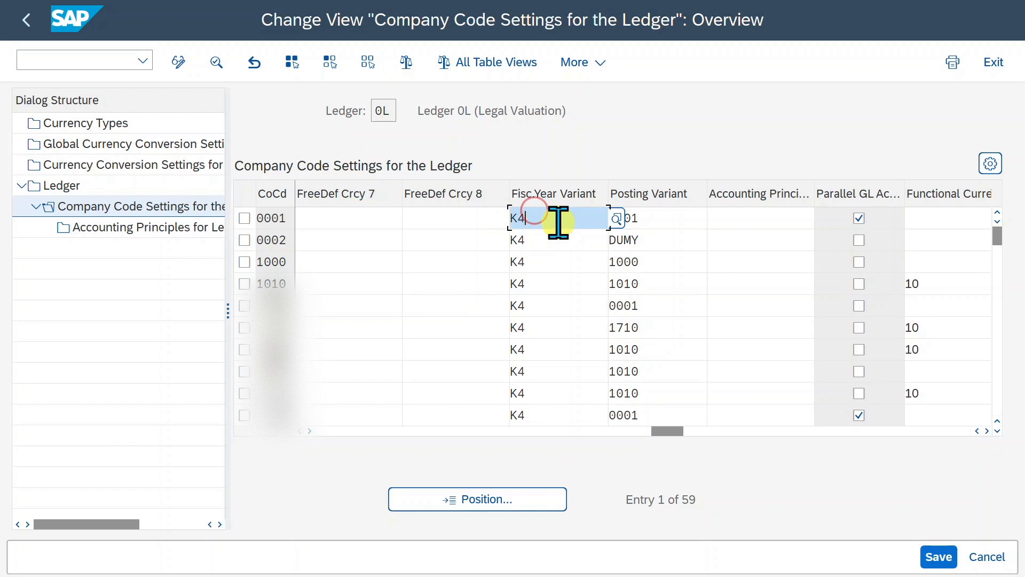
pyautogui.click(552, 218)
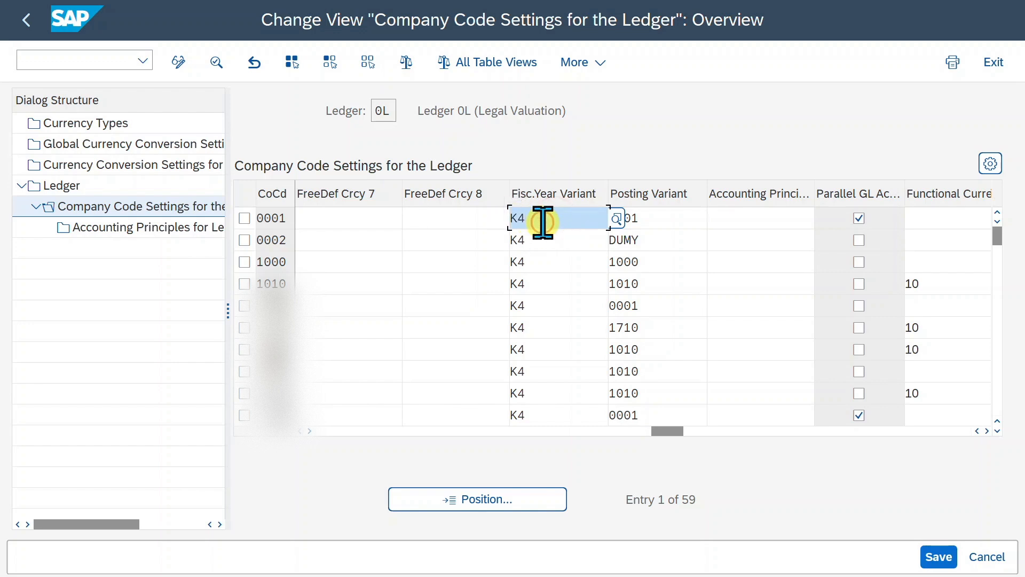
pyautogui.moveTo(514, 219); pyautogui.dragTo(509, 218)
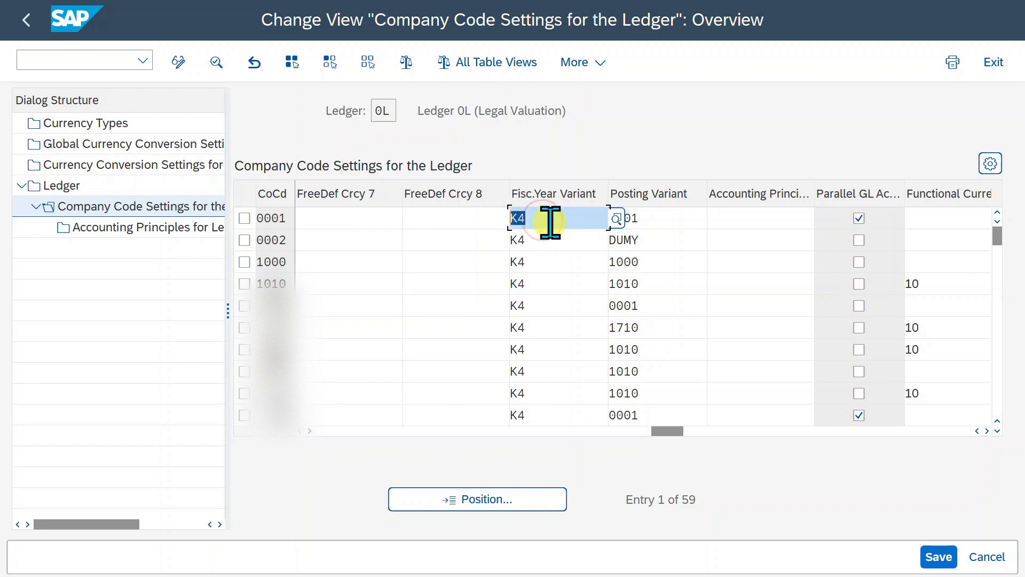
pyautogui.moveTo(668, 430); pyautogui.dragTo(710, 430)
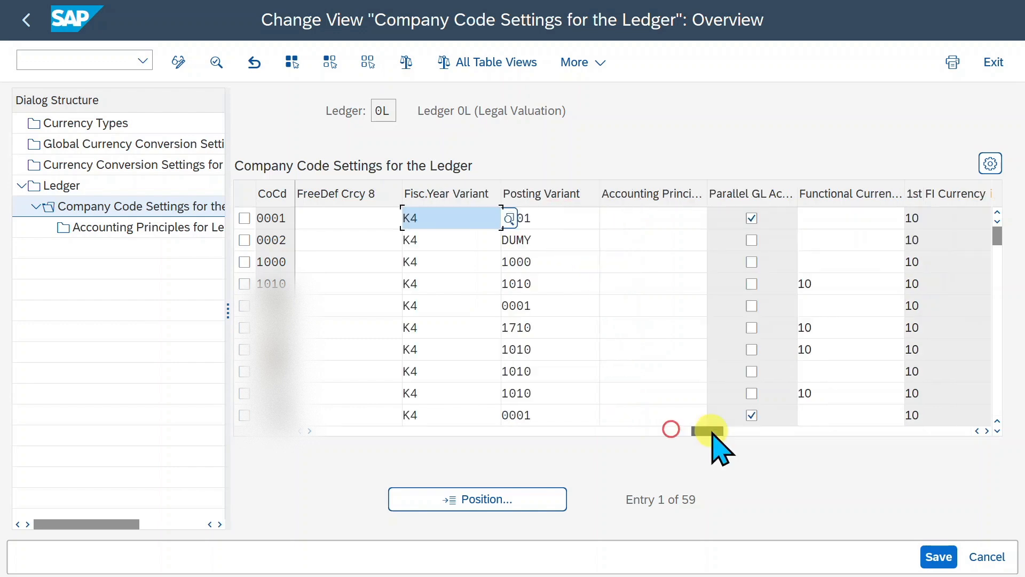
pyautogui.click(567, 210)
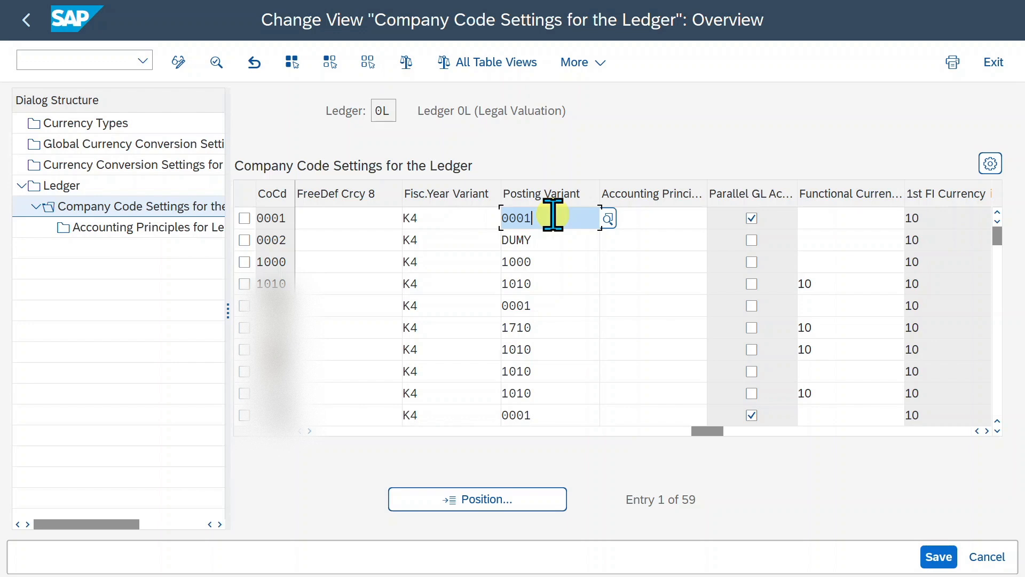
# Examine the accounting principle fields of the first company codes listed for ledger 0L, leaving them unchanged.
pyautogui.click(651, 218)
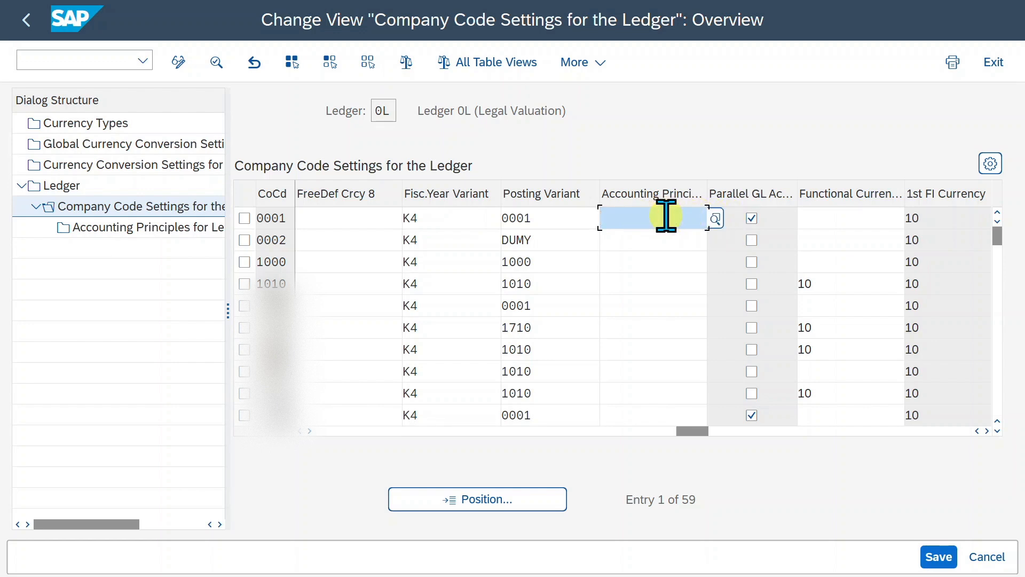
pyautogui.click(647, 238)
pyautogui.click(651, 218)
pyautogui.click(650, 238)
pyautogui.click(655, 271)
pyautogui.click(656, 241)
pyautogui.click(660, 218)
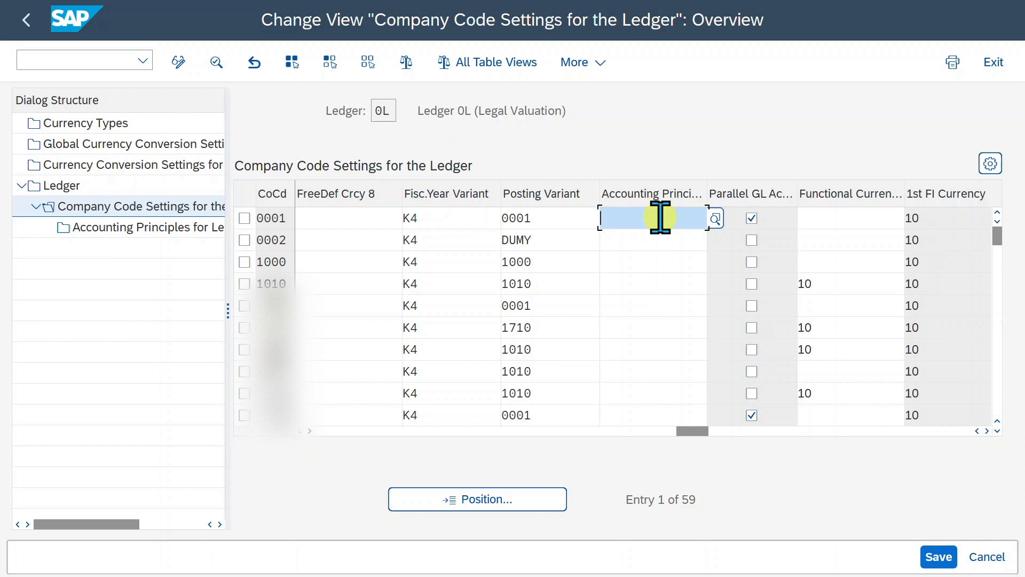
pyautogui.click(652, 240)
pyautogui.click(657, 261)
pyautogui.click(660, 283)
pyautogui.click(661, 260)
pyautogui.click(661, 239)
pyautogui.click(665, 218)
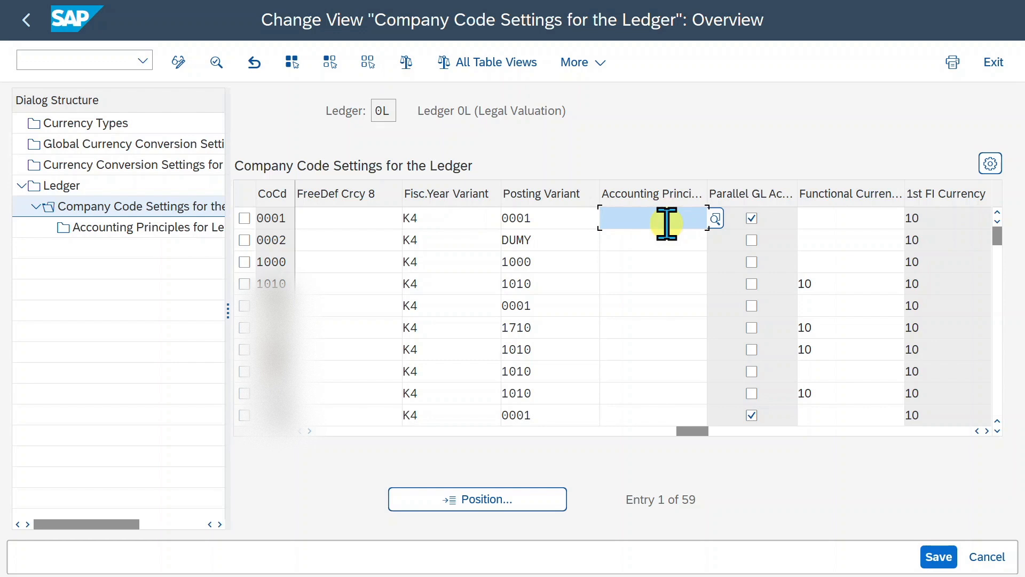
# Widen the parallel G/L accounts column and compare its indicator for company code 0001 with the ledger and accounting principle fields.
pyautogui.moveTo(691, 430); pyautogui.dragTo(724, 431)
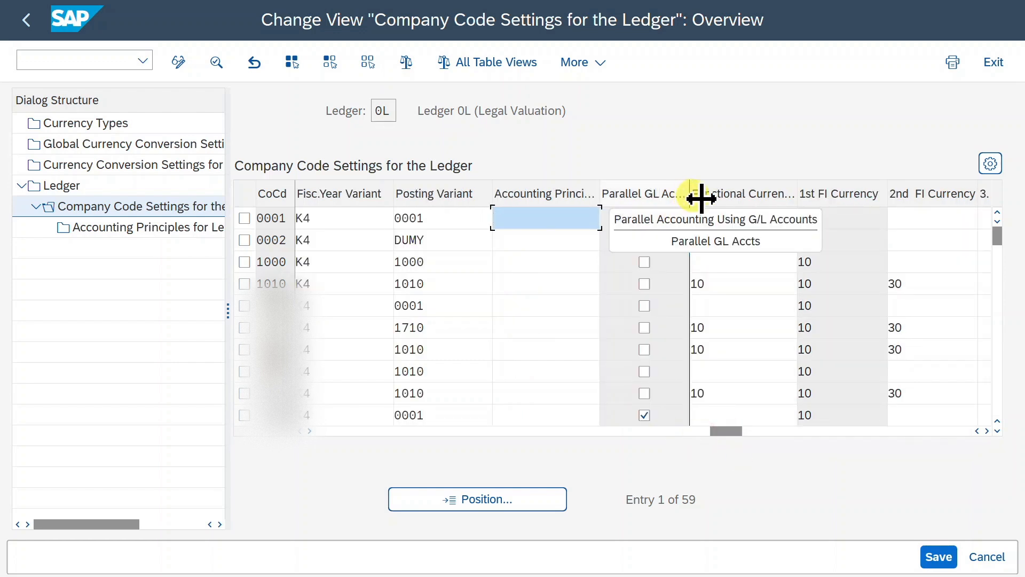
pyautogui.moveTo(701, 198); pyautogui.dragTo(777, 199)
pyautogui.click(687, 217)
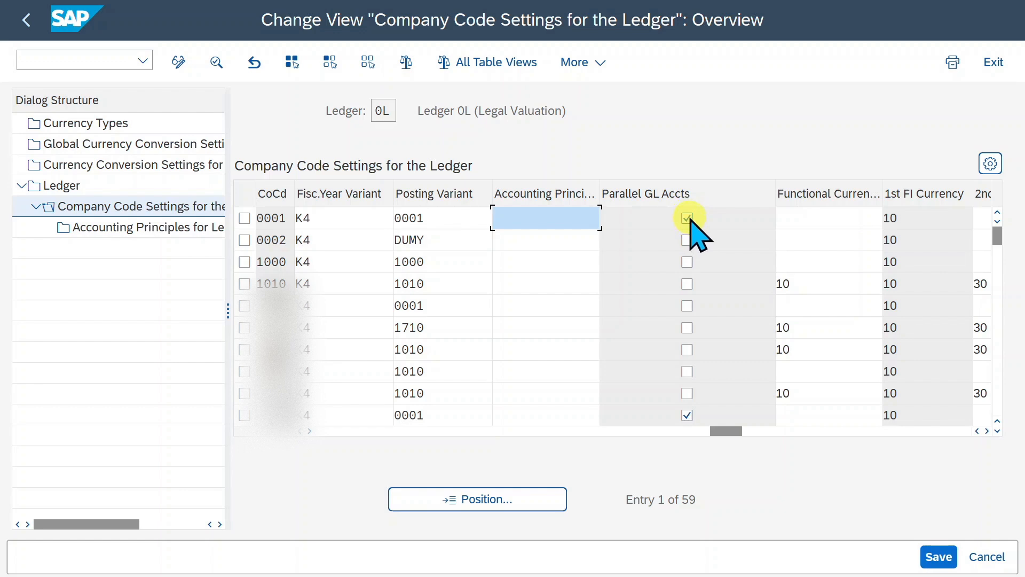
pyautogui.click(379, 109)
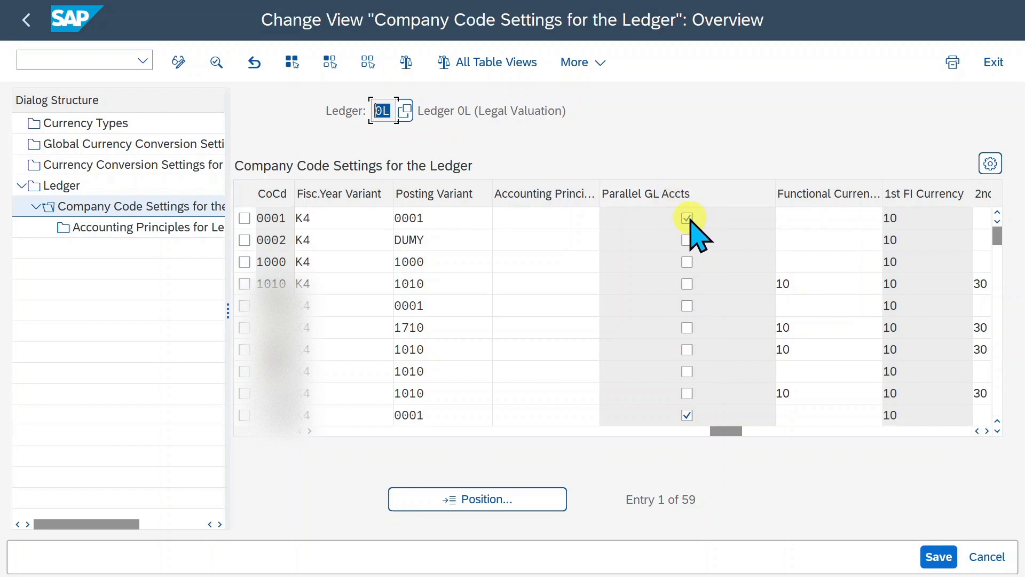
pyautogui.click(580, 215)
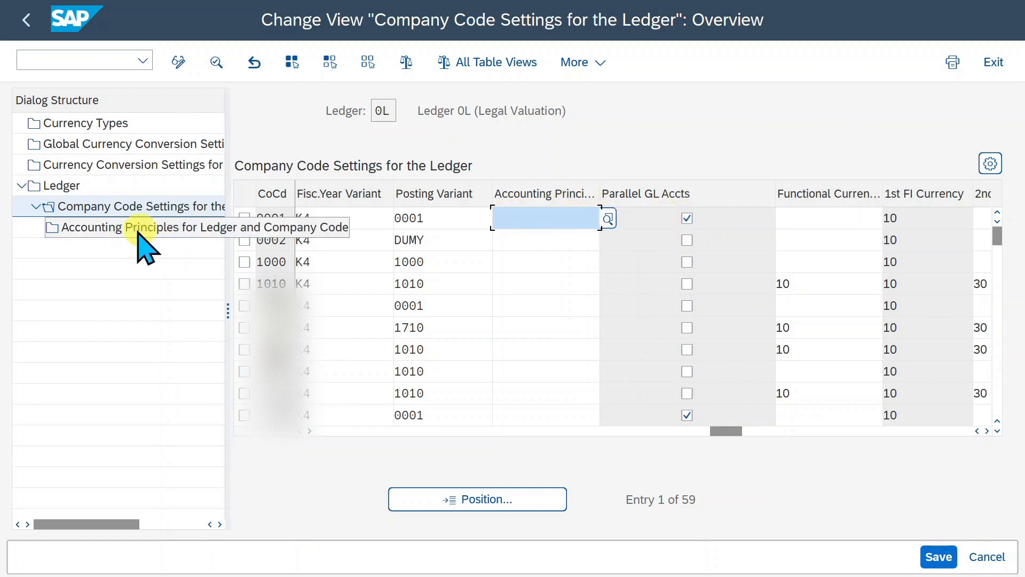
# Review the functional currency and the first, second and third FI currency fields of company code 0001.
pyautogui.moveTo(726, 431); pyautogui.dragTo(801, 432)
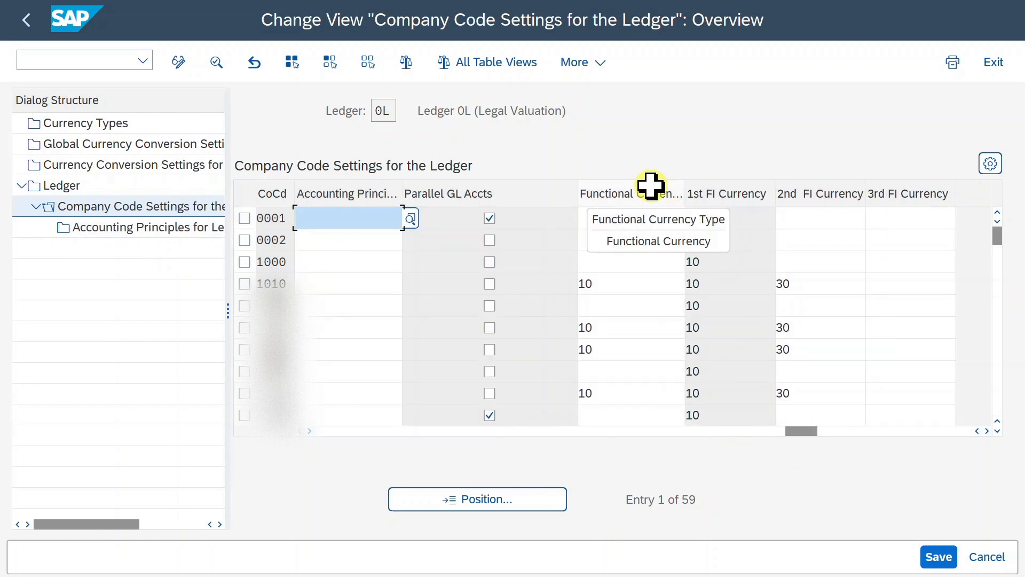
pyautogui.click(632, 219)
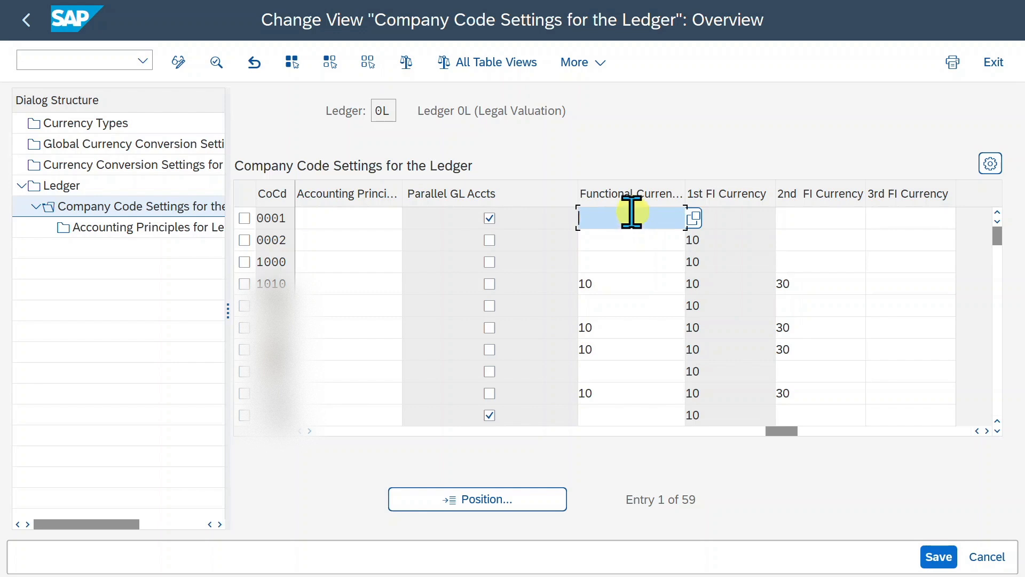
pyautogui.click(632, 219)
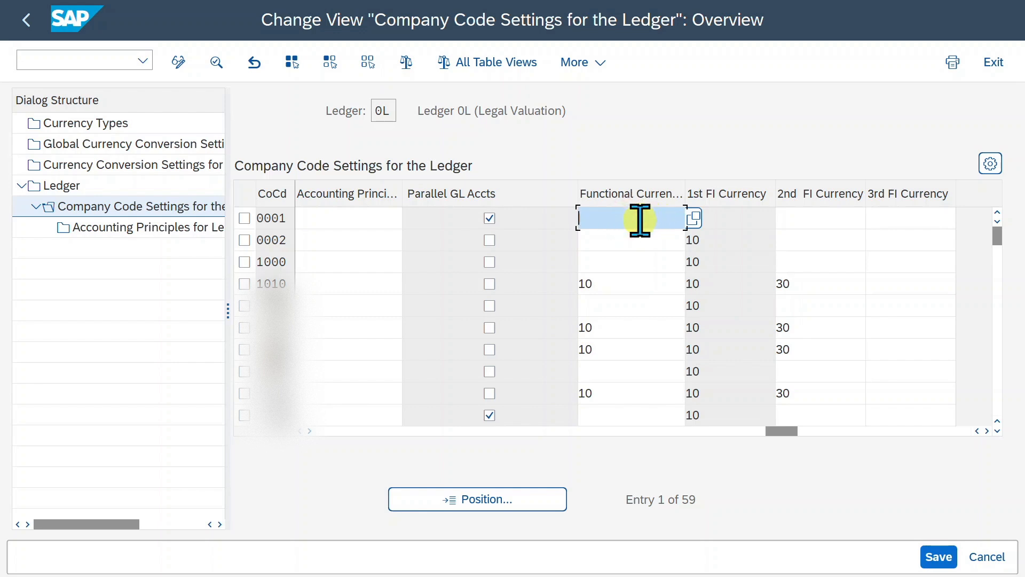
pyautogui.click(729, 219)
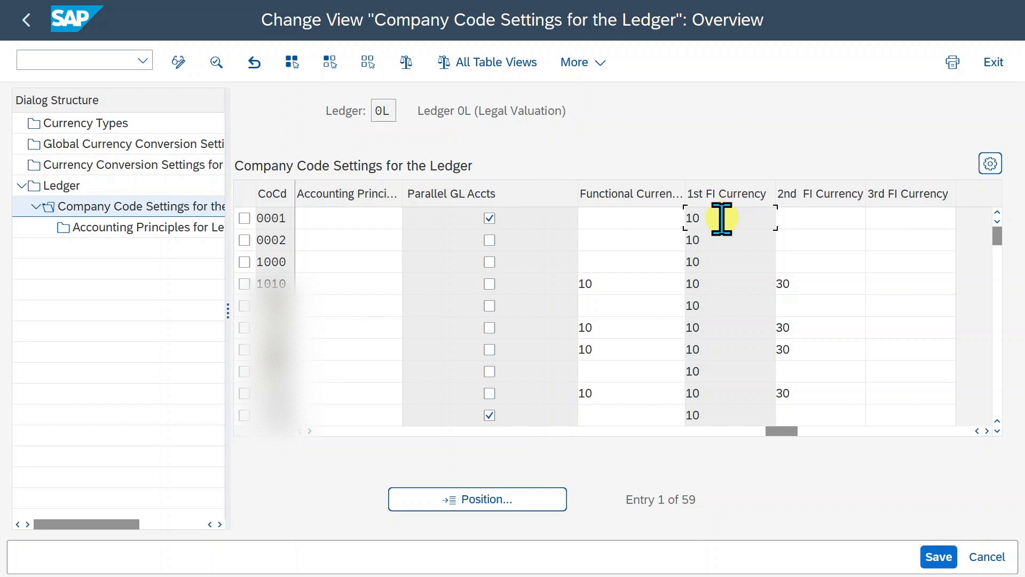
pyautogui.click(723, 219)
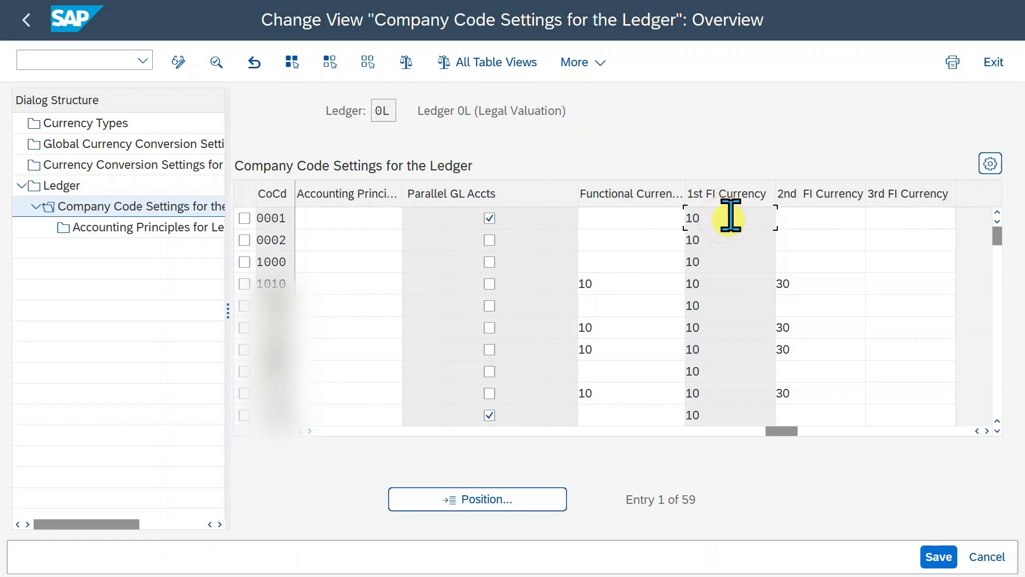
pyautogui.click(830, 218)
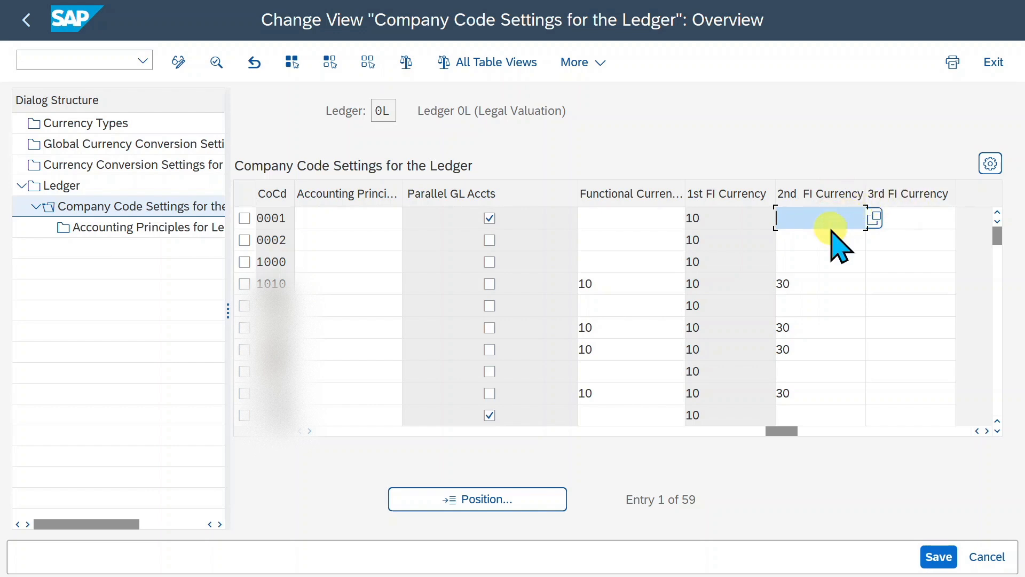
pyautogui.click(934, 219)
pyautogui.click(815, 220)
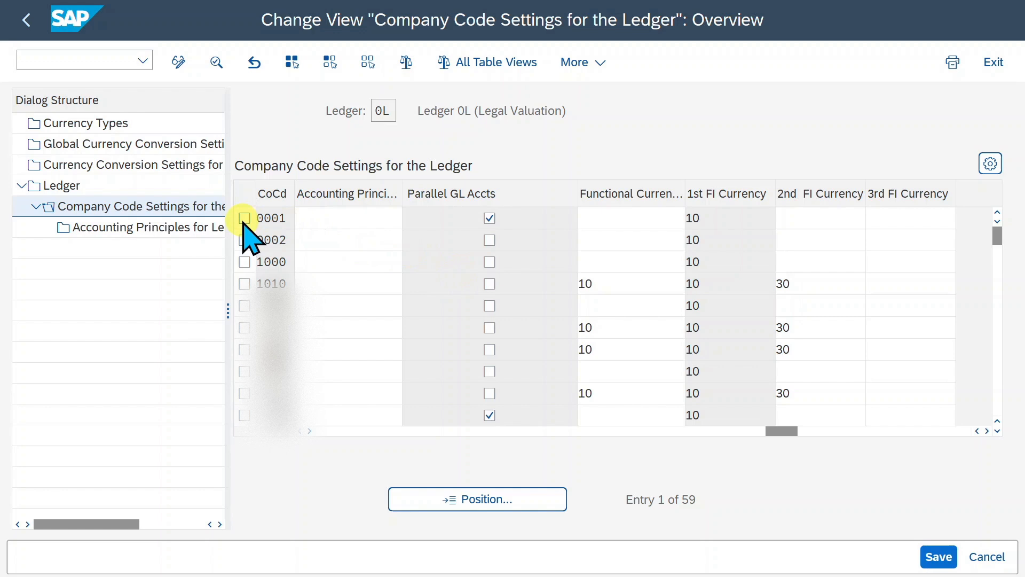
# Review the accounting principles assigned to ledger 0L and company code 0001, and return to the company code settings.
pyautogui.click(244, 219)
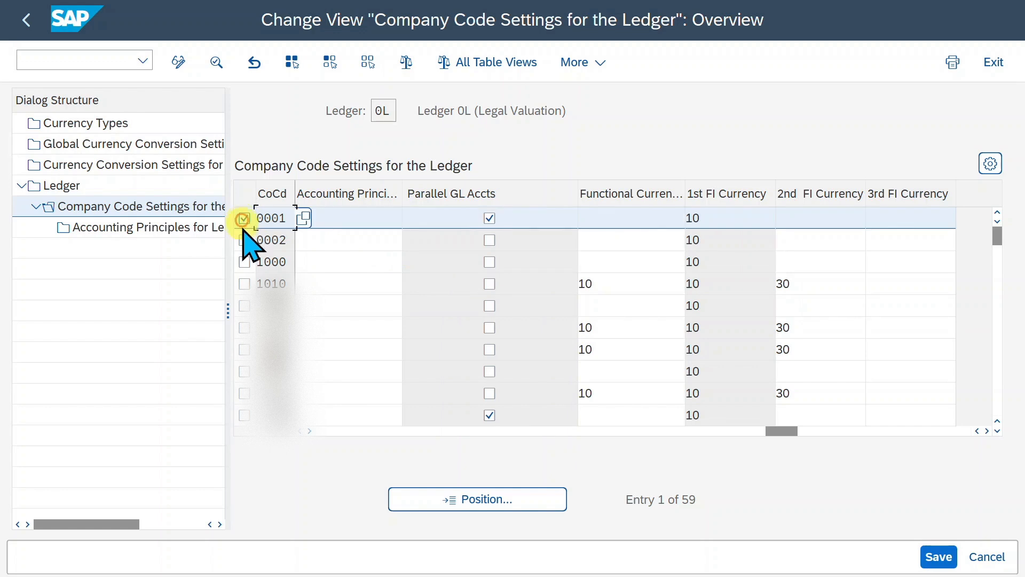
pyautogui.click(138, 230)
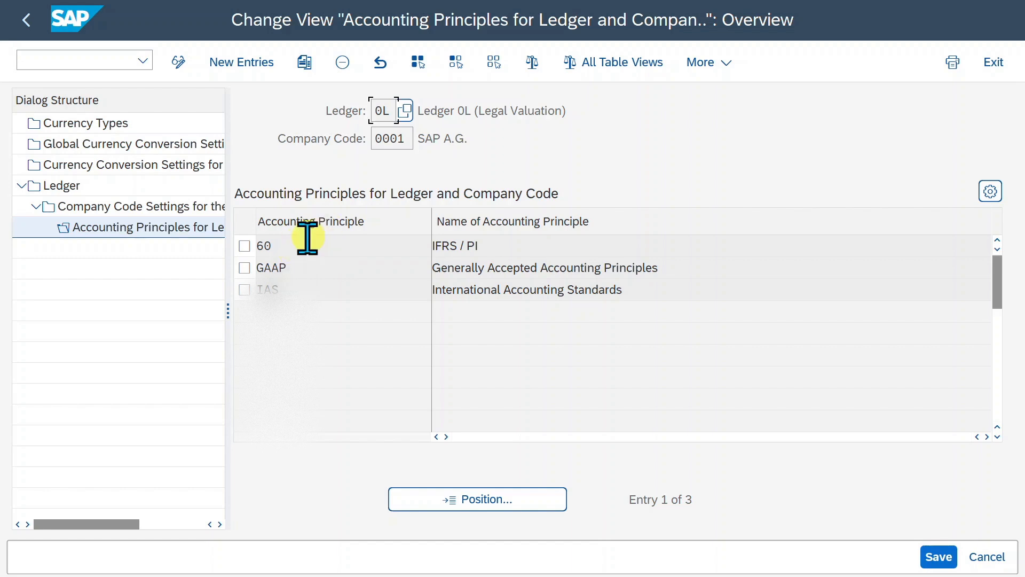
pyautogui.click(310, 242)
pyautogui.click(309, 268)
pyautogui.click(316, 286)
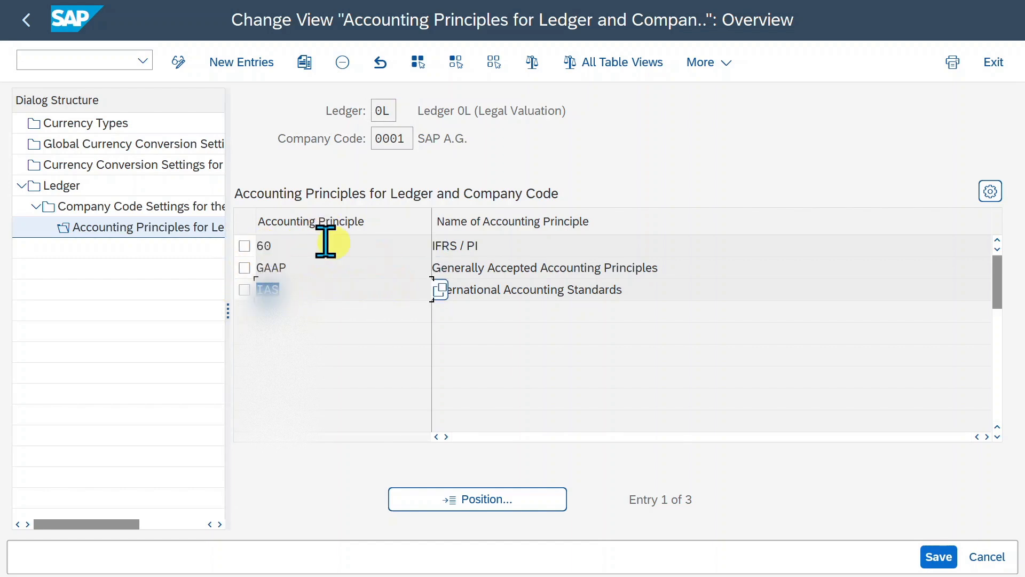
pyautogui.click(31, 21)
pyautogui.moveTo(286, 217); pyautogui.dragTo(257, 220)
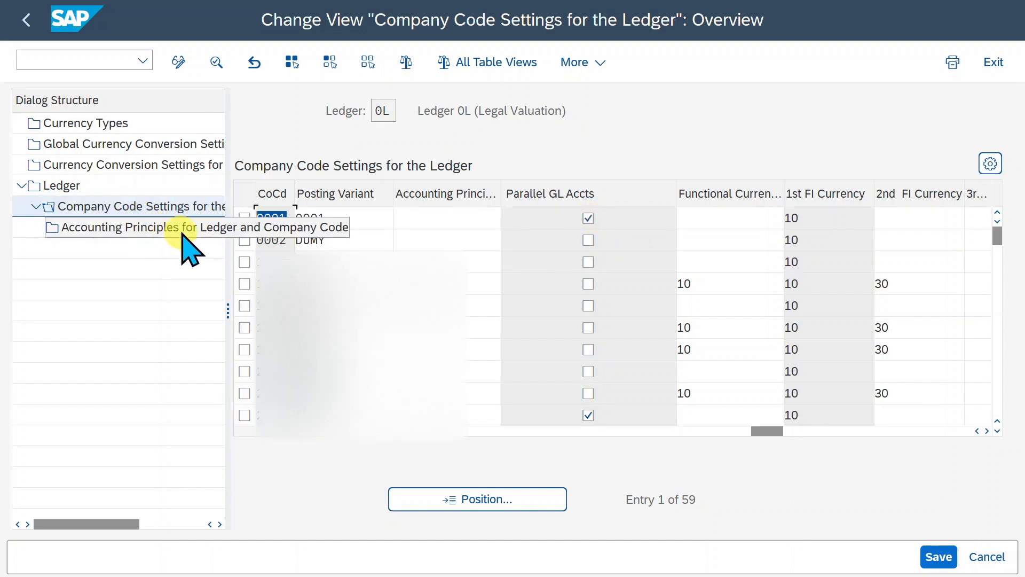
# View the company code settings of non-leading ledger 2L and return to the implementation guide.
pyautogui.click(69, 186)
pyautogui.click(245, 228)
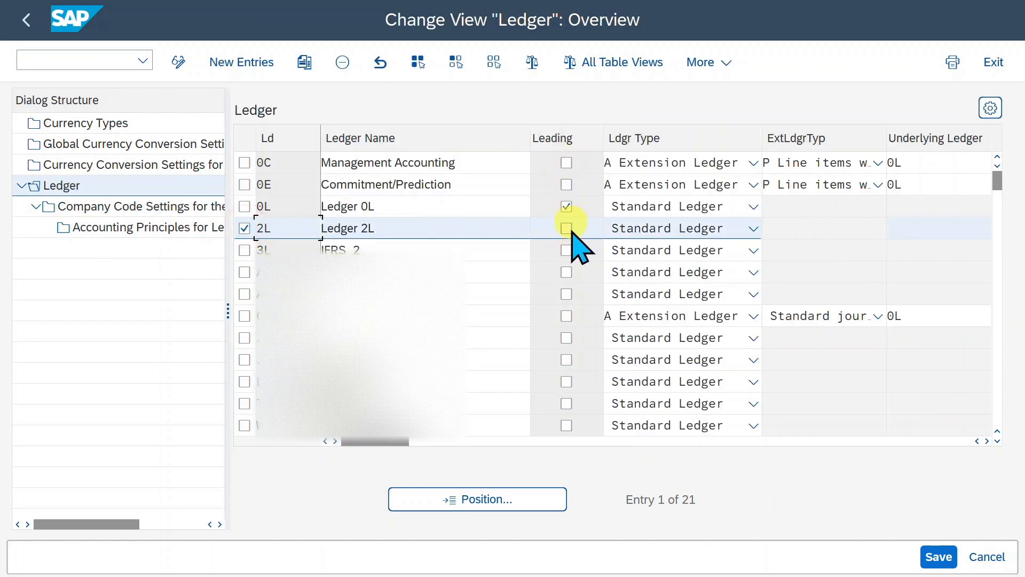
pyautogui.click(129, 211)
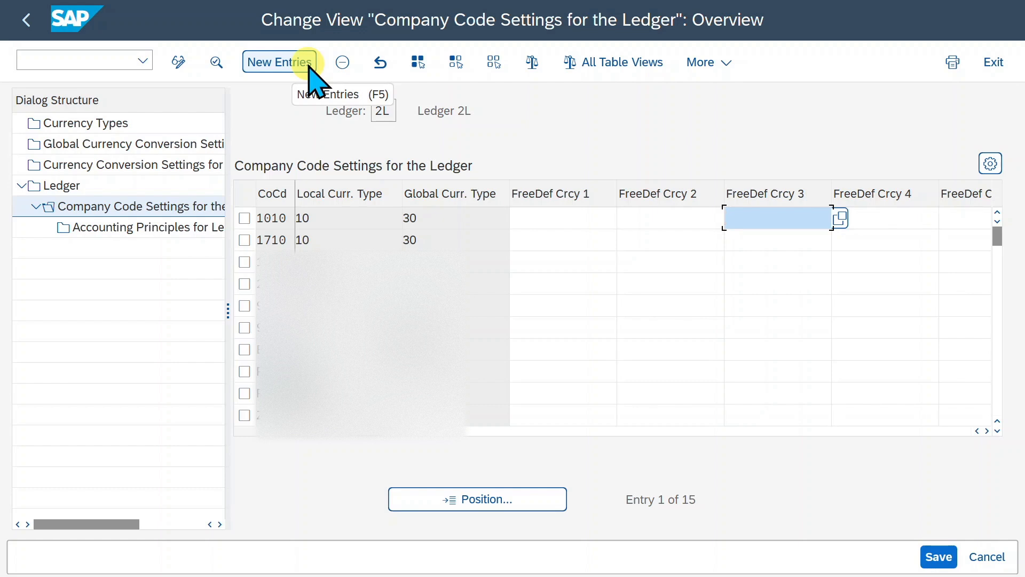
pyautogui.click(30, 23)
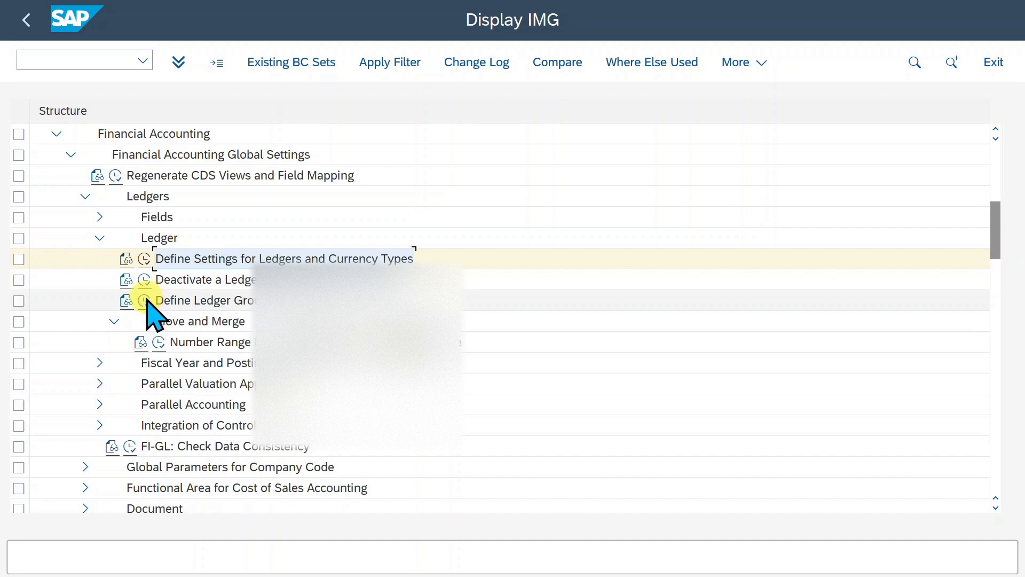
# Open the ledger group definitions, view the ledger assignment of group 2L, and return to the implementation guide.
pyautogui.click(144, 300)
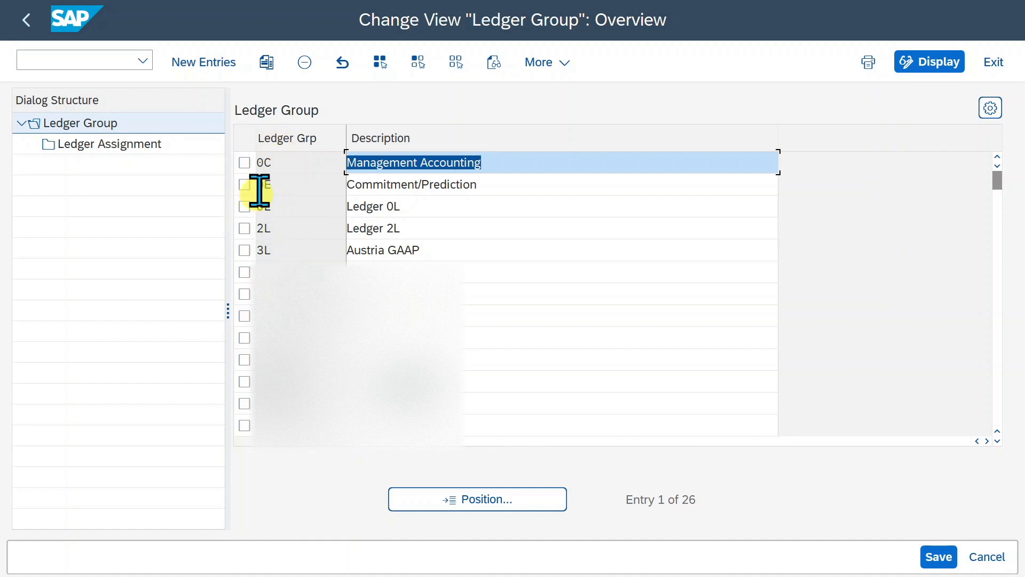
pyautogui.click(245, 228)
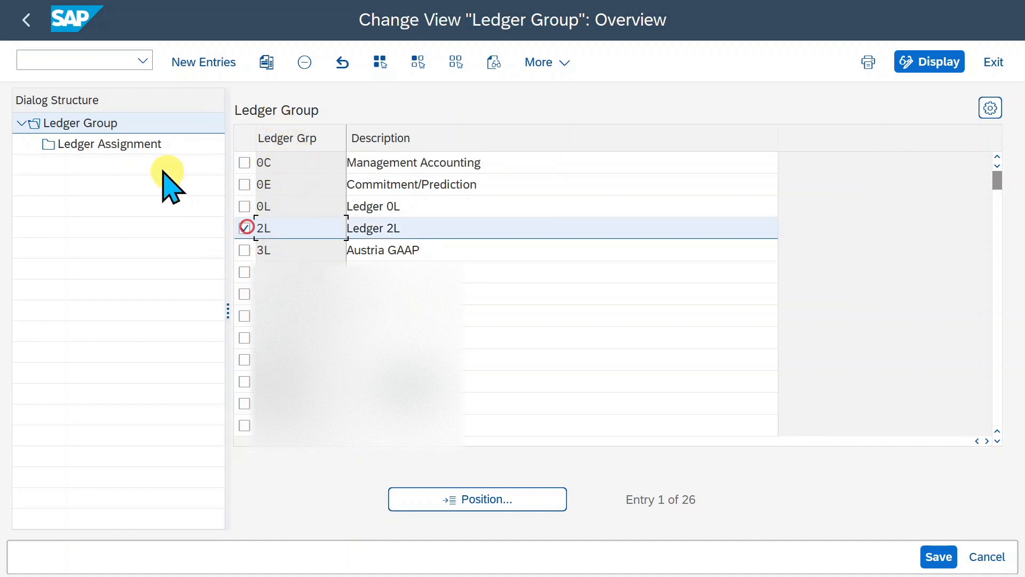
pyautogui.doubleClick(142, 144)
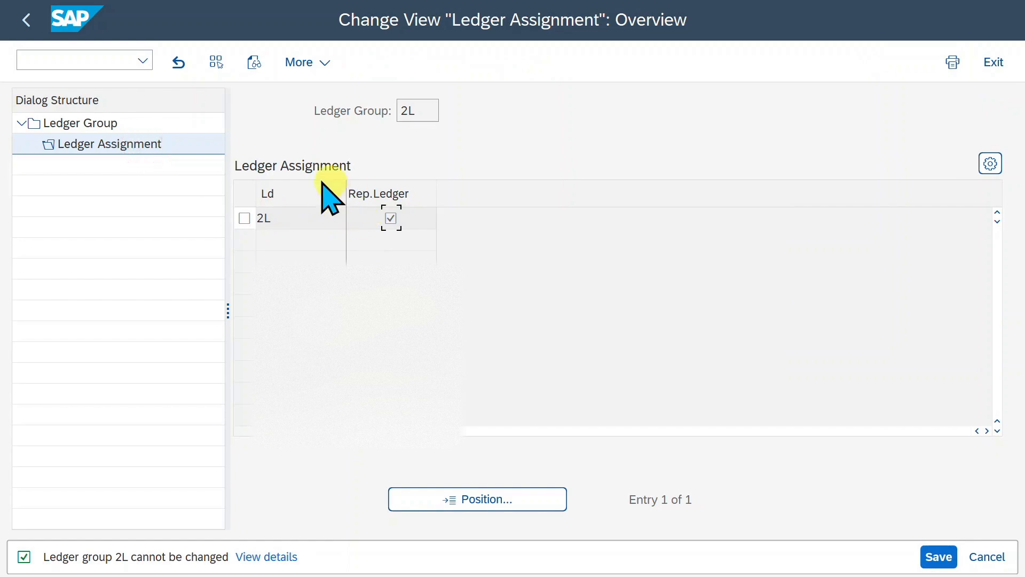
pyautogui.click(21, 21)
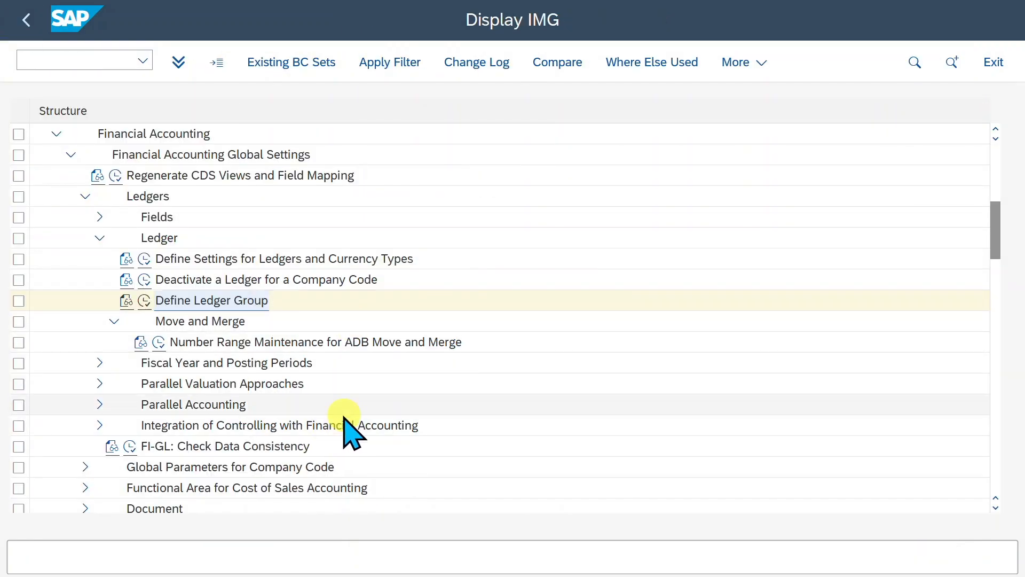
# View the accounting principles defined under Parallel Accounting and return to the implementation guide.
pyautogui.click(99, 404)
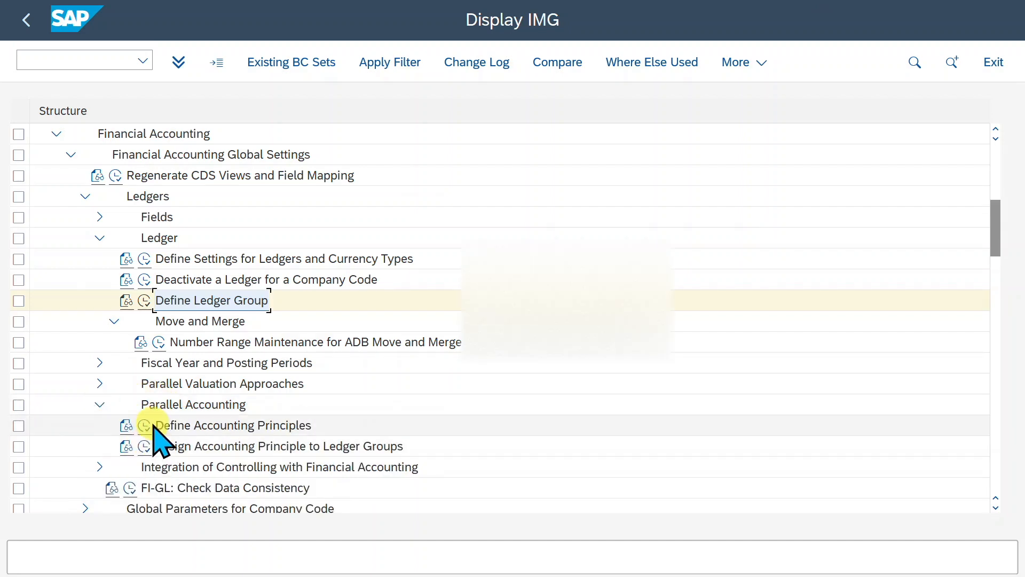
pyautogui.click(146, 425)
pyautogui.moveTo(70, 138); pyautogui.dragTo(115, 142)
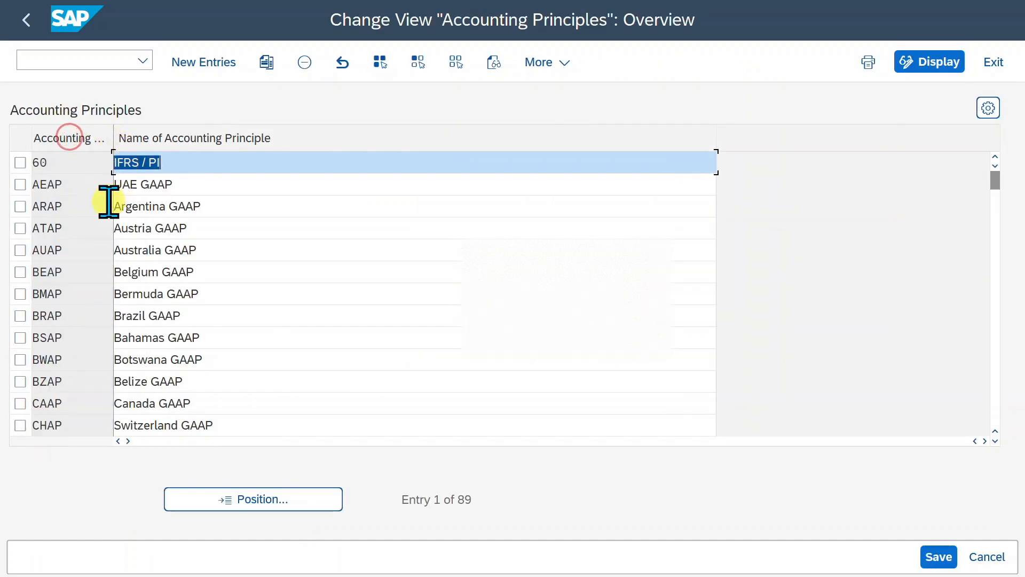
pyautogui.click(30, 21)
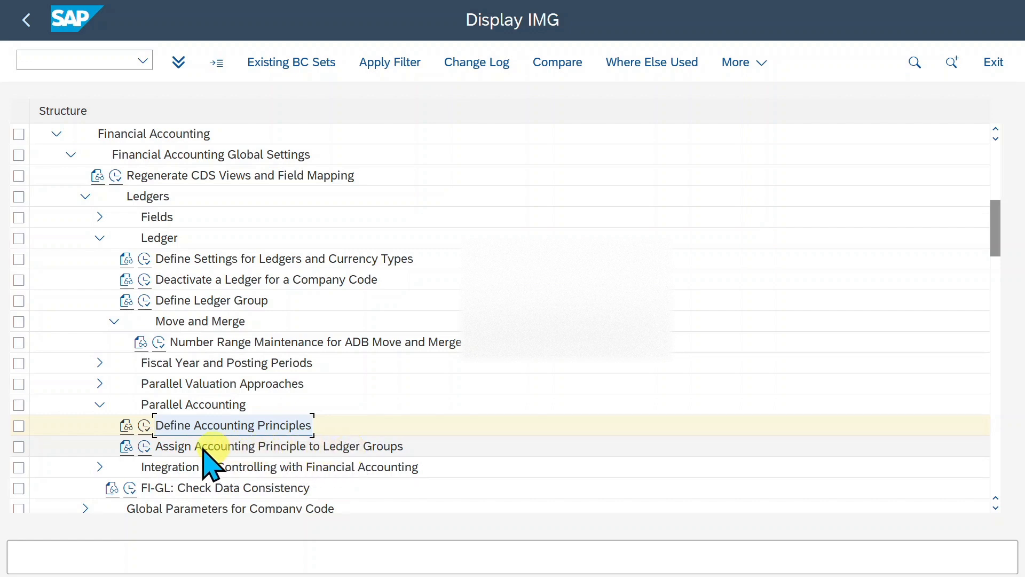
# Open the assignment of accounting principles to ledger groups.
pyautogui.click(144, 446)
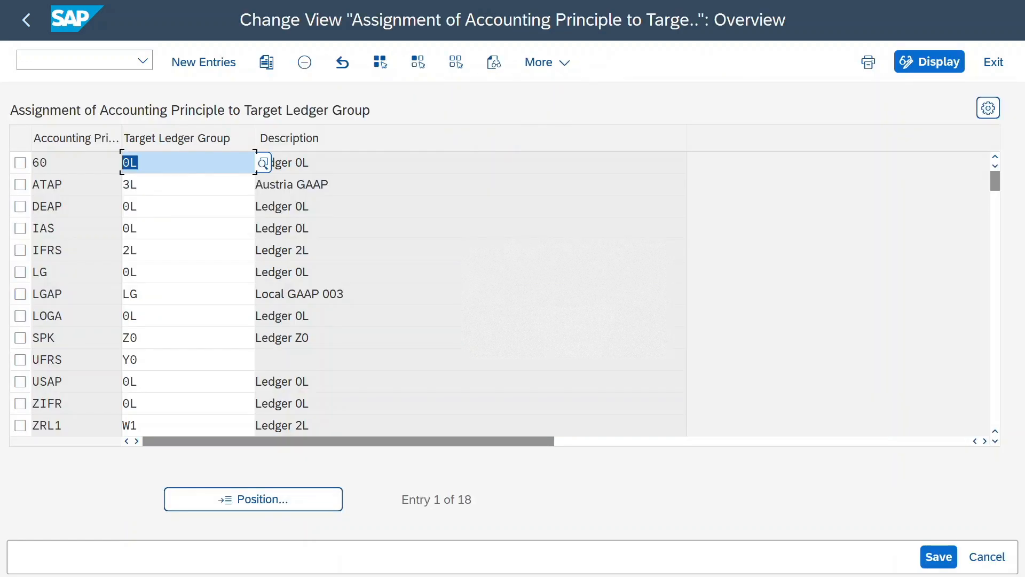